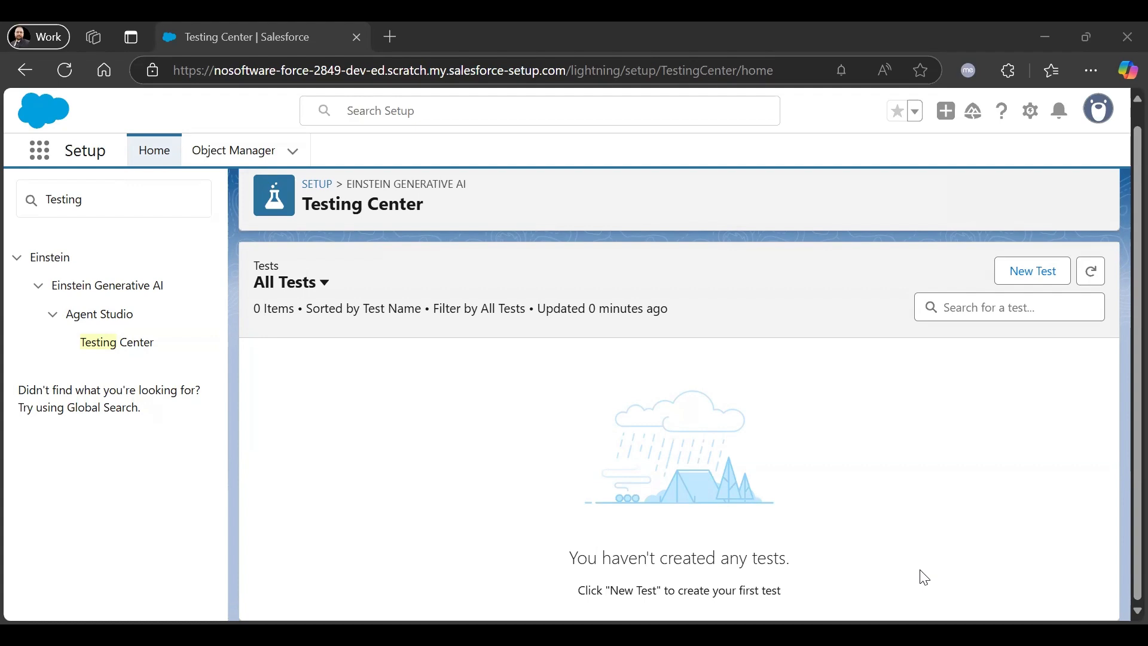
Open the Sales app's Accounts in a second browser tab and search the org's account records for "genepoint".
{"action": "right_click", "coordinate": [275, 40]}
{"action": "left_click", "coordinate": [452, 227]}
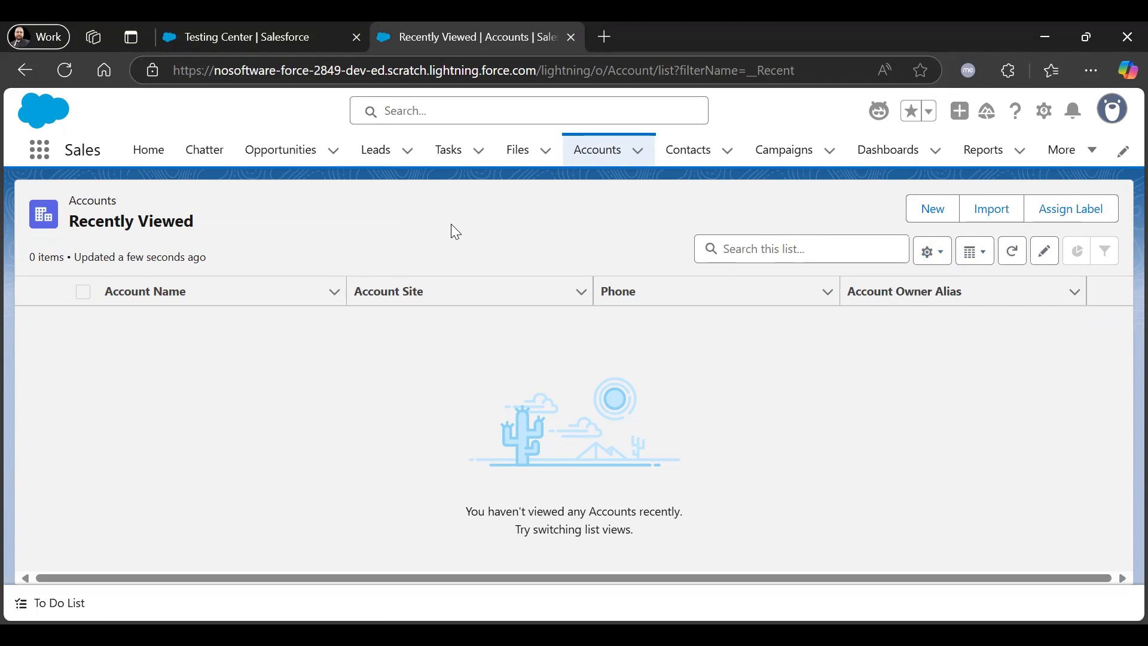
{"action": "left_click", "coordinate": [439, 113]}
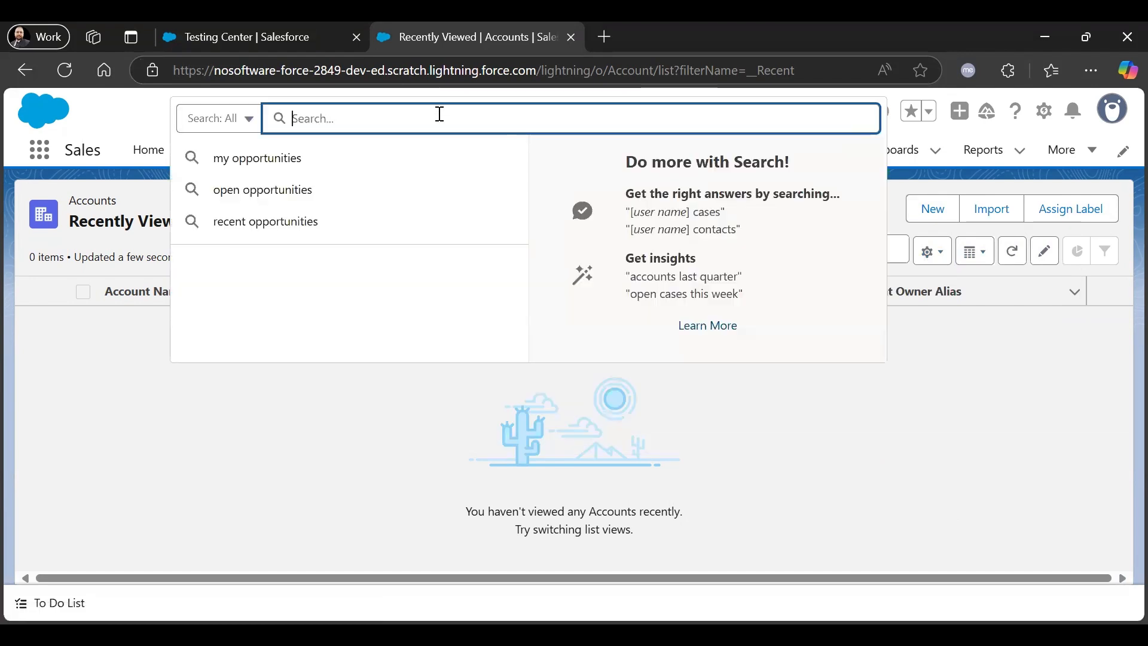
{"action": "type", "text": "genepoin"}
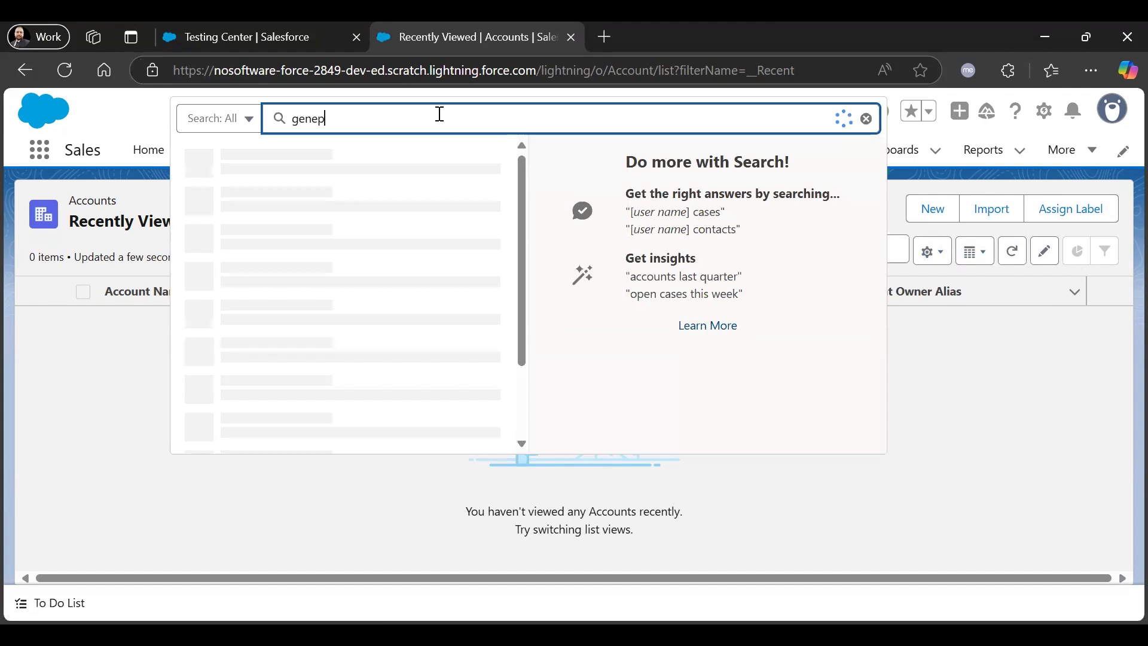
{"action": "type", "text": "t"}
{"action": "key", "text": "Return"}
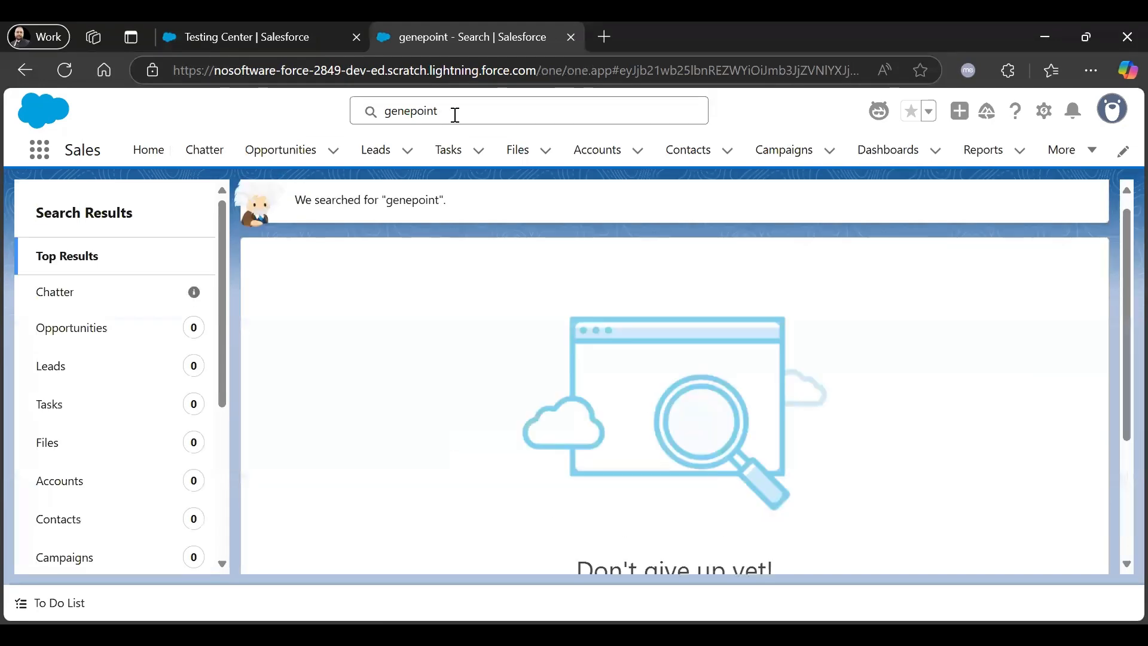
{"action": "left_click", "coordinate": [85, 480]}
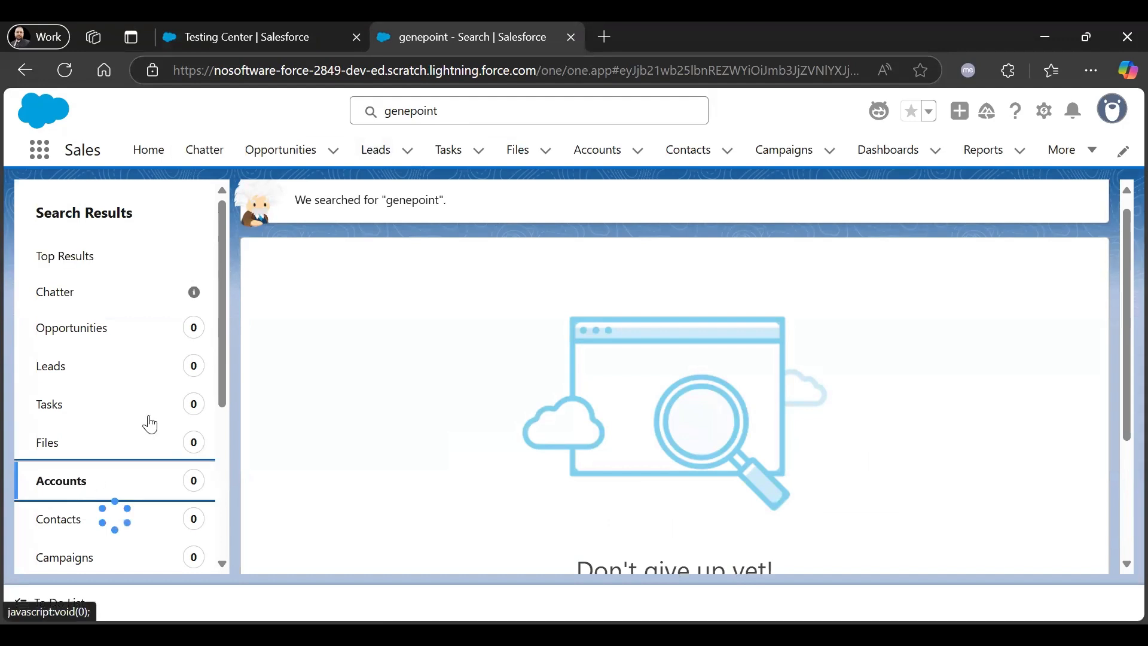
Search the org for "sForce" and narrow the results to Accounts.
{"action": "left_click_drag", "start_coordinate": [466, 113], "coordinate": [351, 113]}
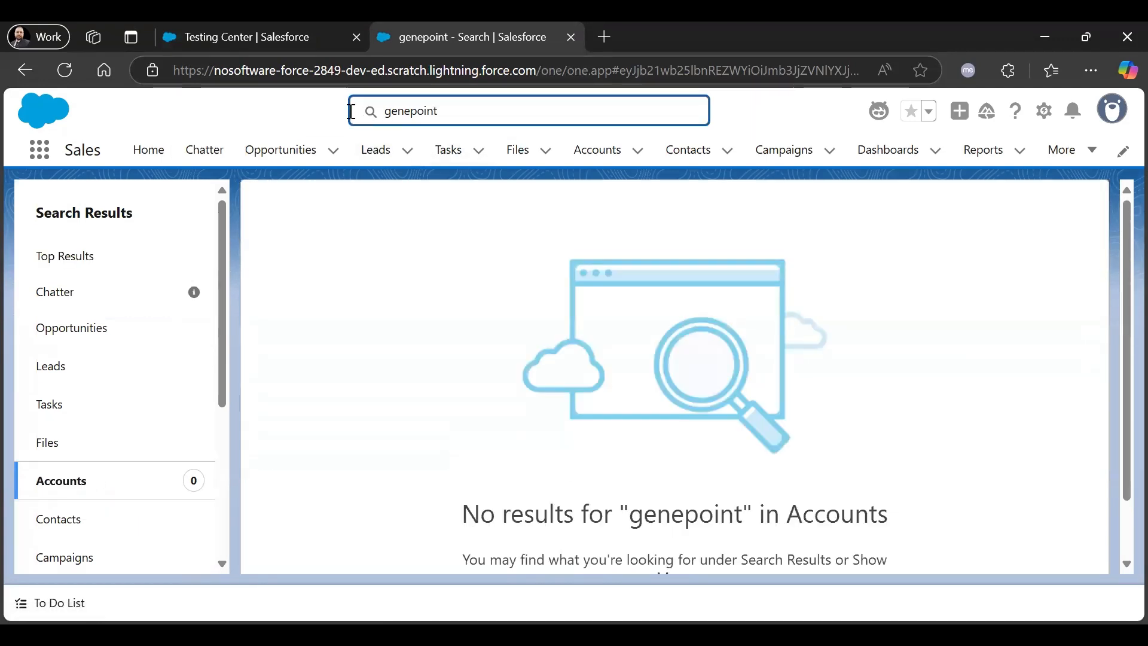
{"action": "left_click", "coordinate": [397, 111]}
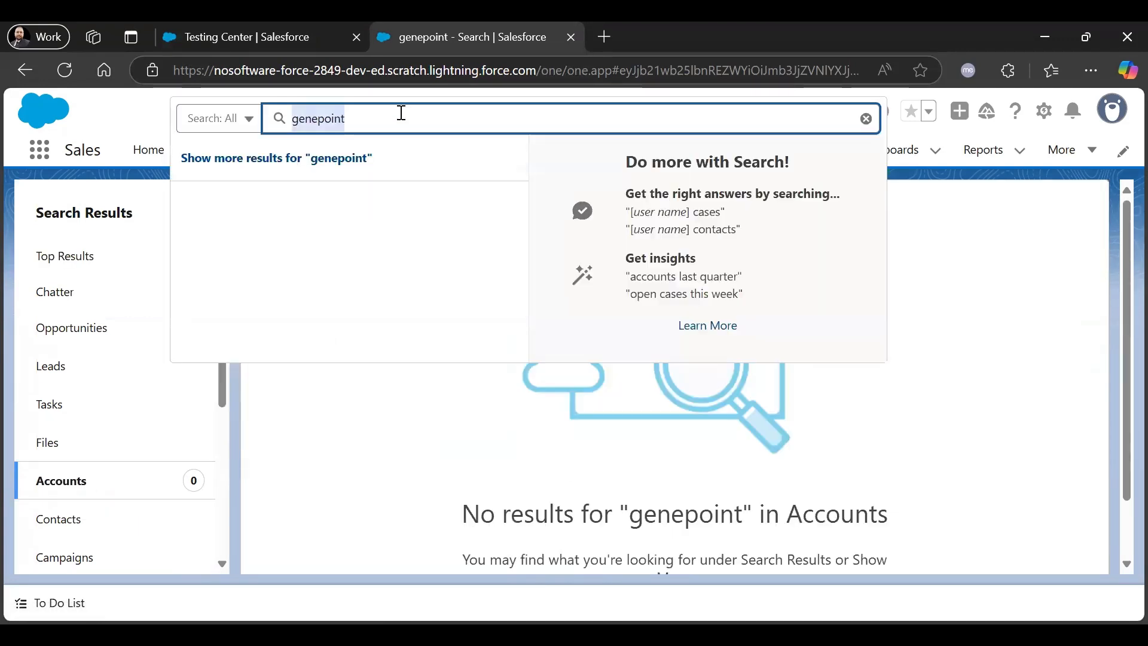
{"action": "type", "text": "sForce"}
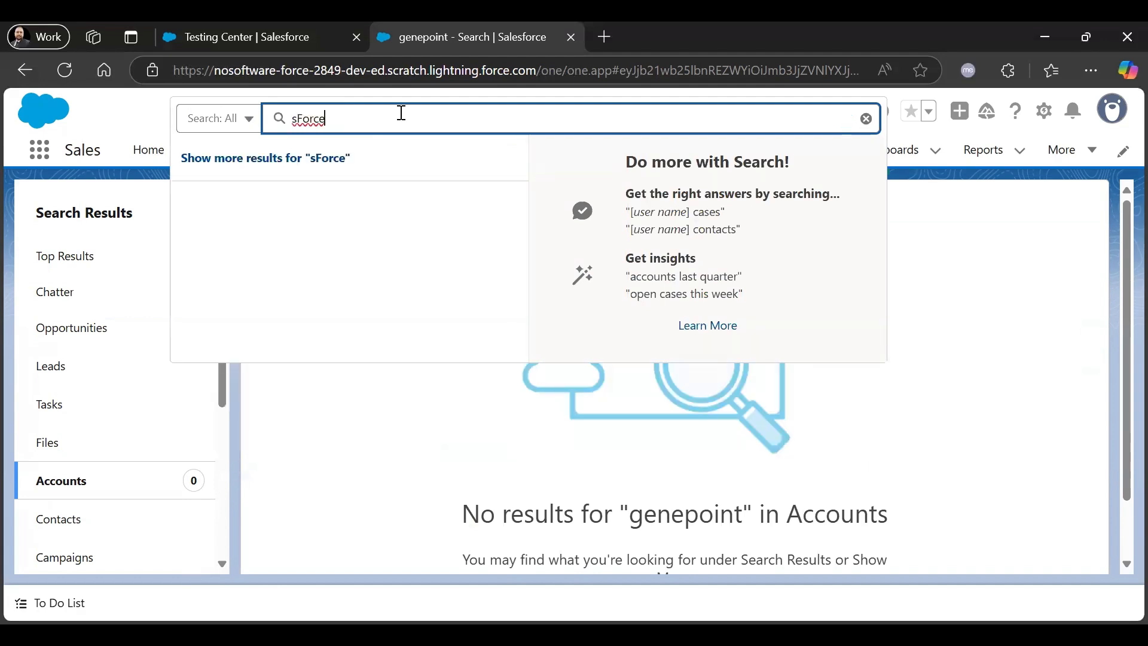
{"action": "key", "text": "Return"}
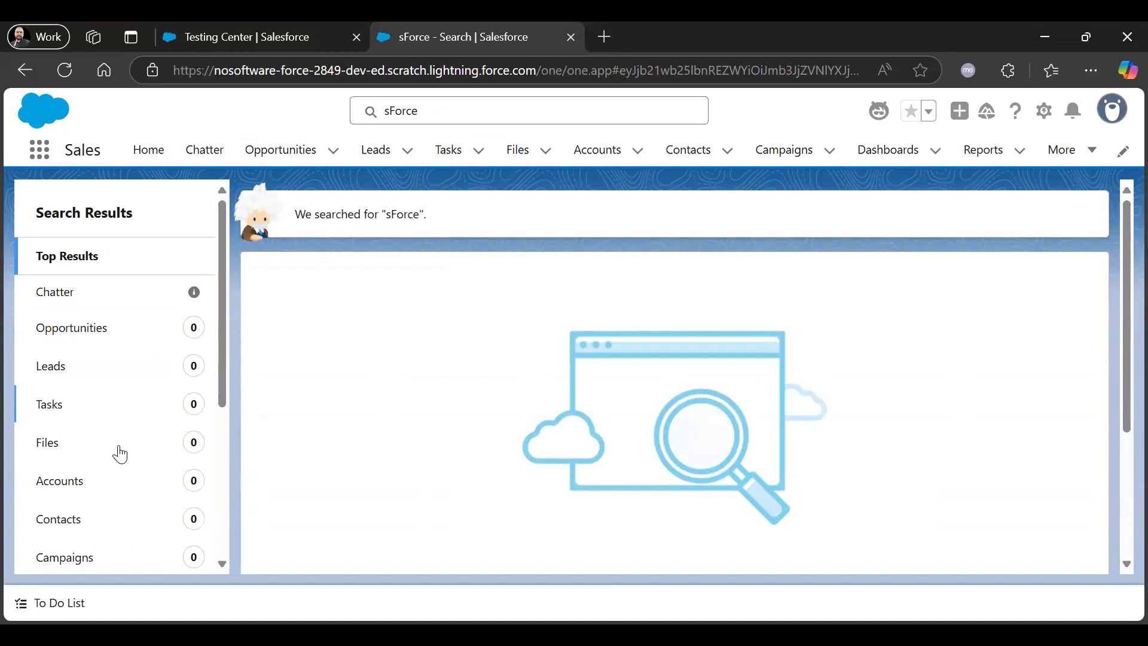
{"action": "left_click", "coordinate": [105, 483]}
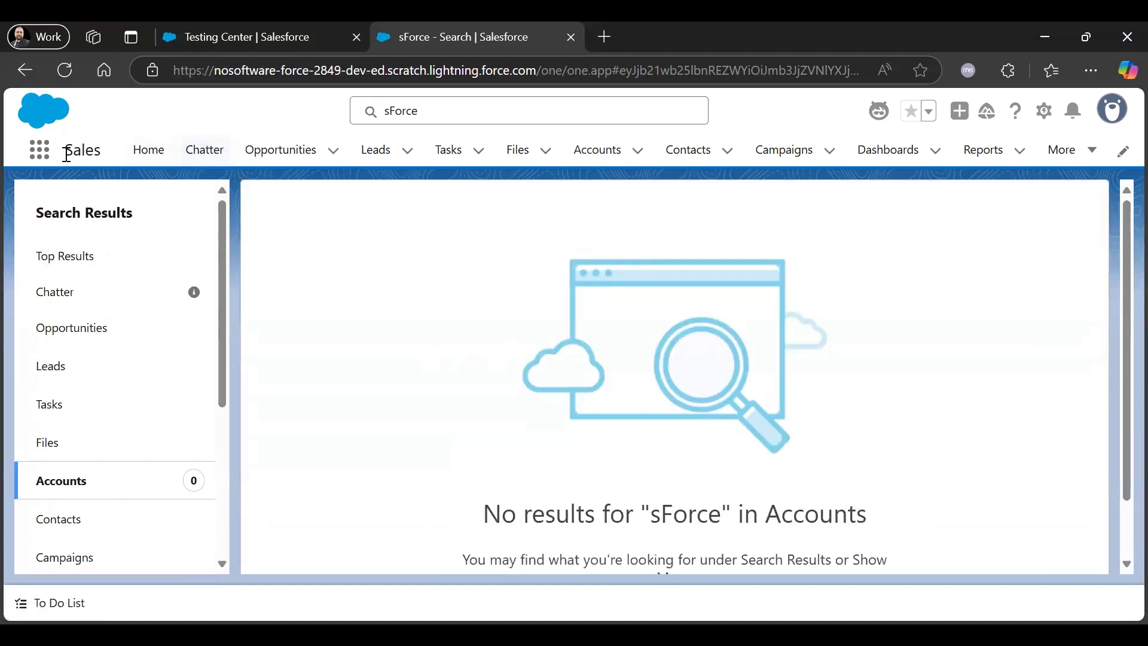
Return to Setup, find "agents" and open the Agents setup page in a separate browser tab.
{"action": "left_click", "coordinate": [186, 36]}
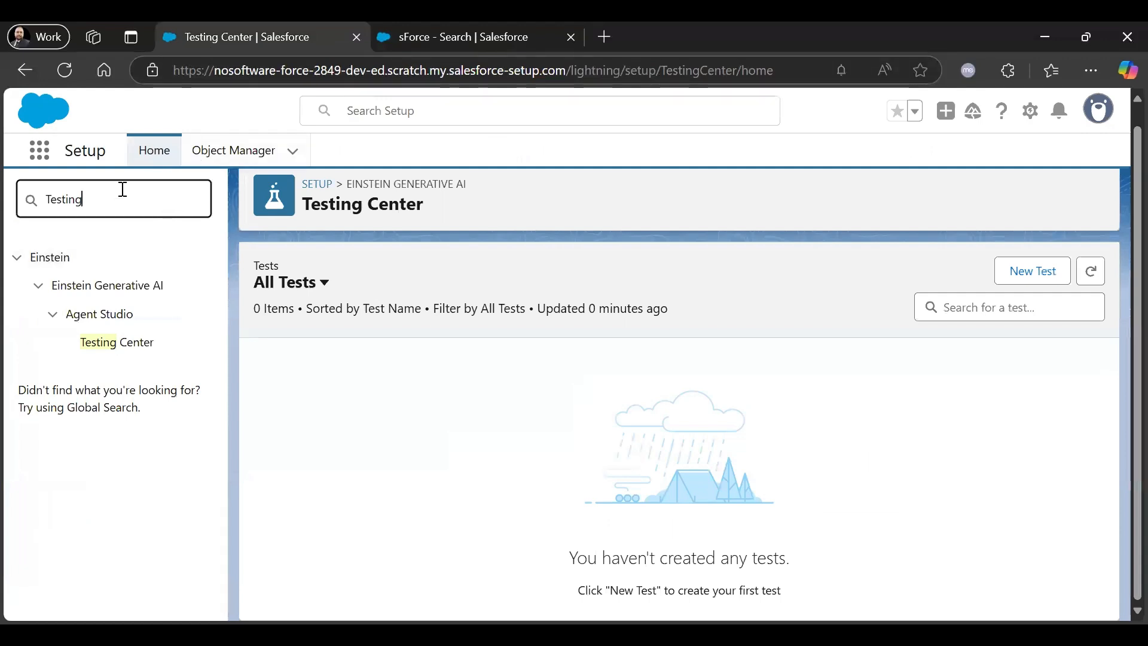
{"action": "left_click_drag", "start_coordinate": [110, 190], "coordinate": [34, 193]}
{"action": "type", "text": "agents"}
{"action": "left_click", "coordinate": [91, 341]}
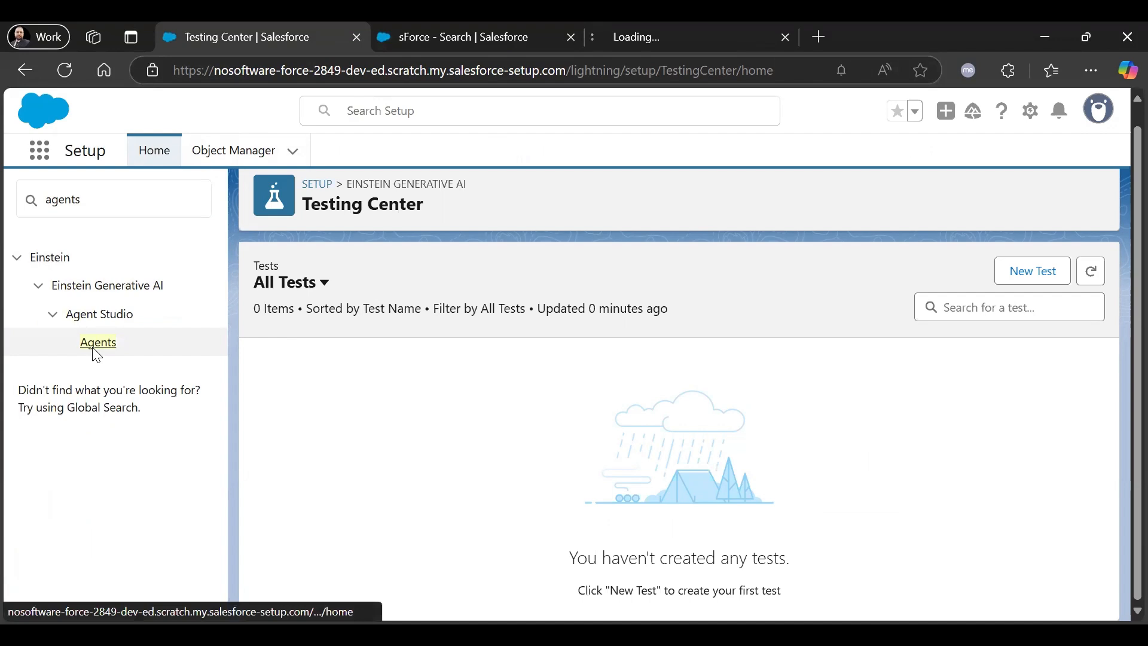
{"action": "left_click", "coordinate": [637, 37]}
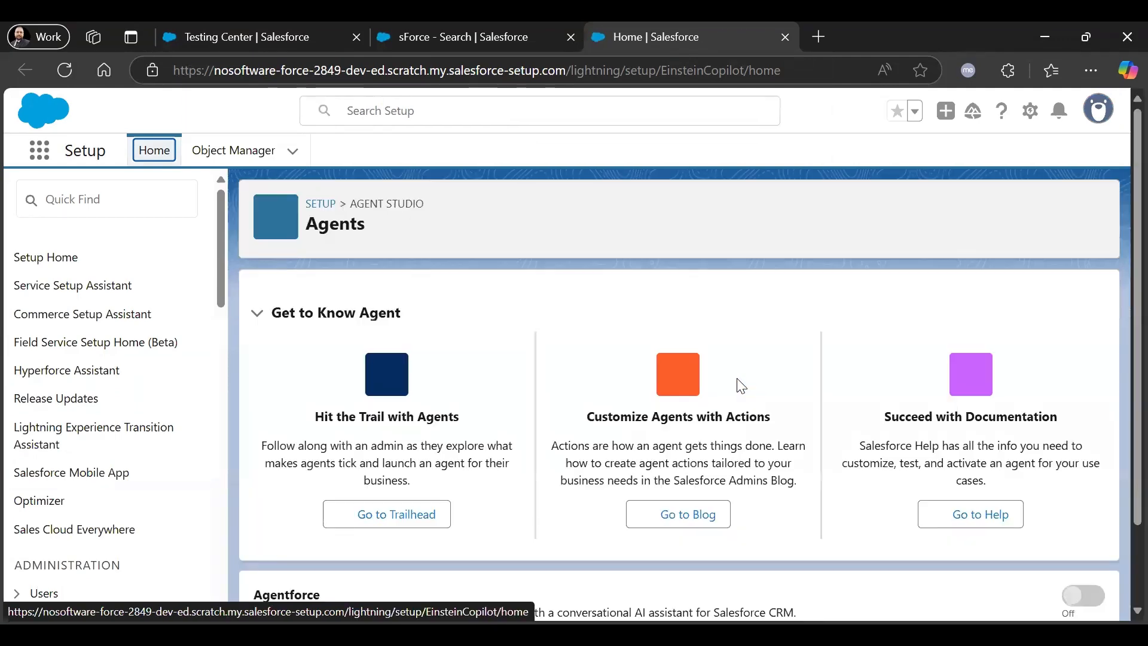
Open the Agentforce (Default) agent's details and load the agent in Agent Builder.
{"action": "scroll", "coordinate": [598, 404], "scroll_direction": "down", "scroll_amount": 3}
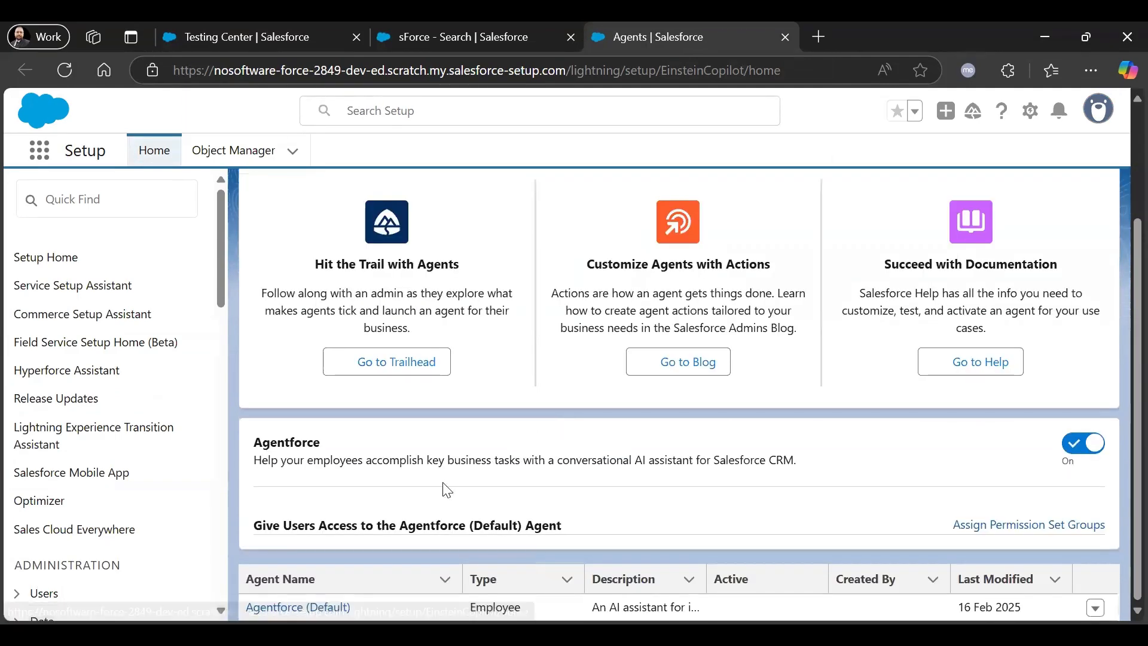
{"action": "left_click", "coordinate": [301, 606]}
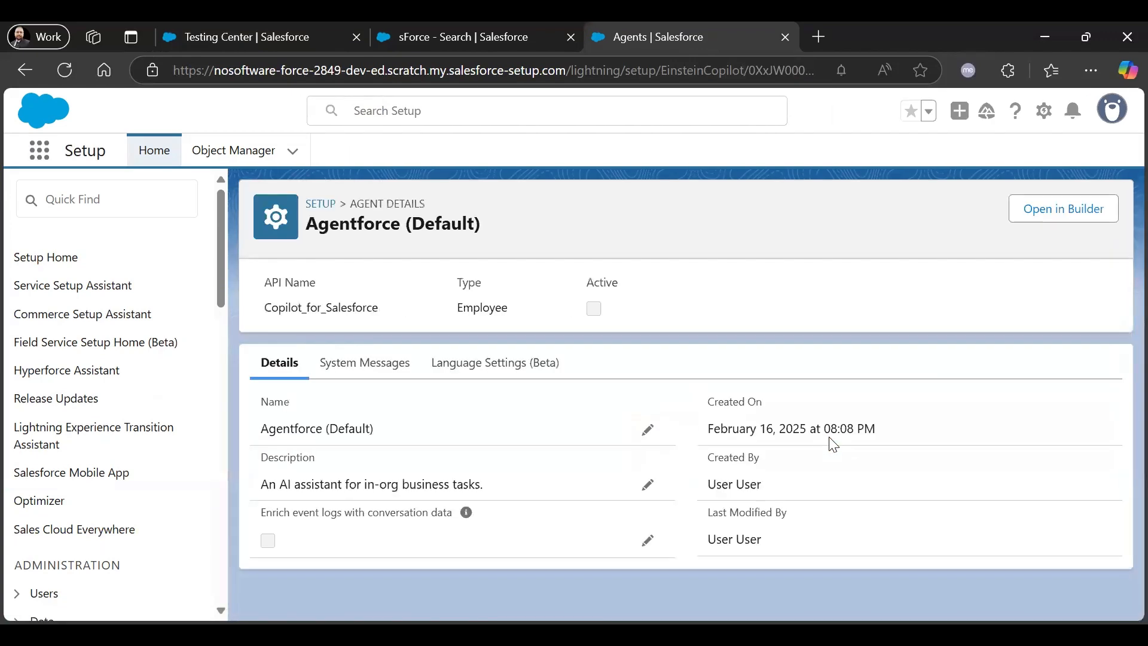
{"action": "left_click", "coordinate": [1029, 218]}
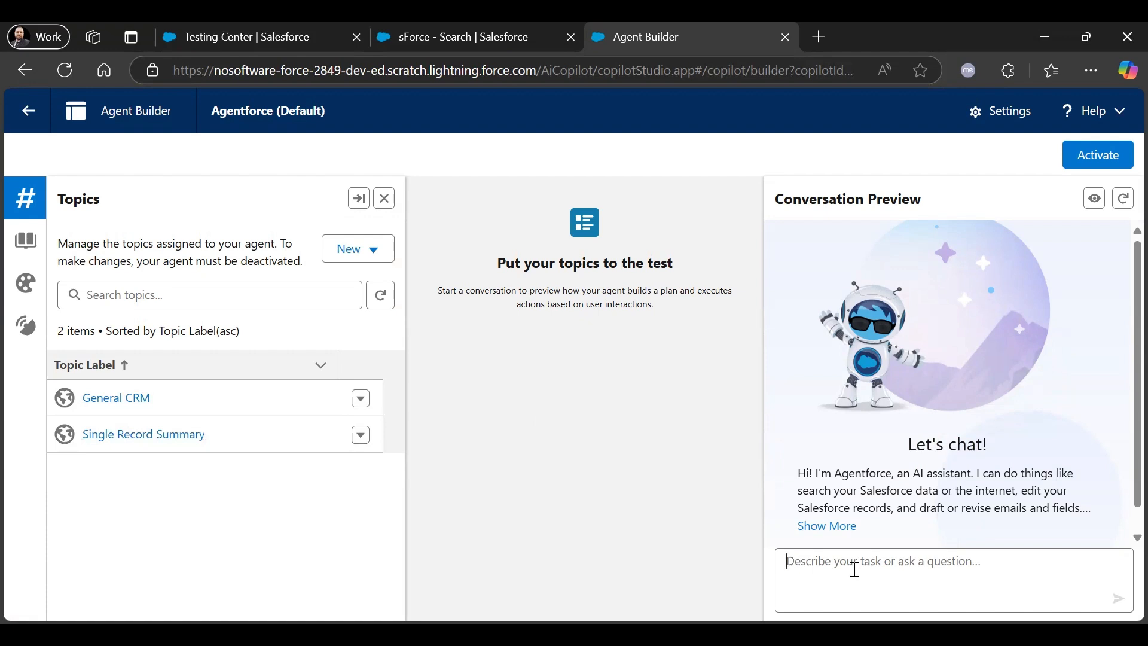
Send the prompt "find the account sForce" to the agent in the conversation preview.
{"action": "type", "text": "find the "}
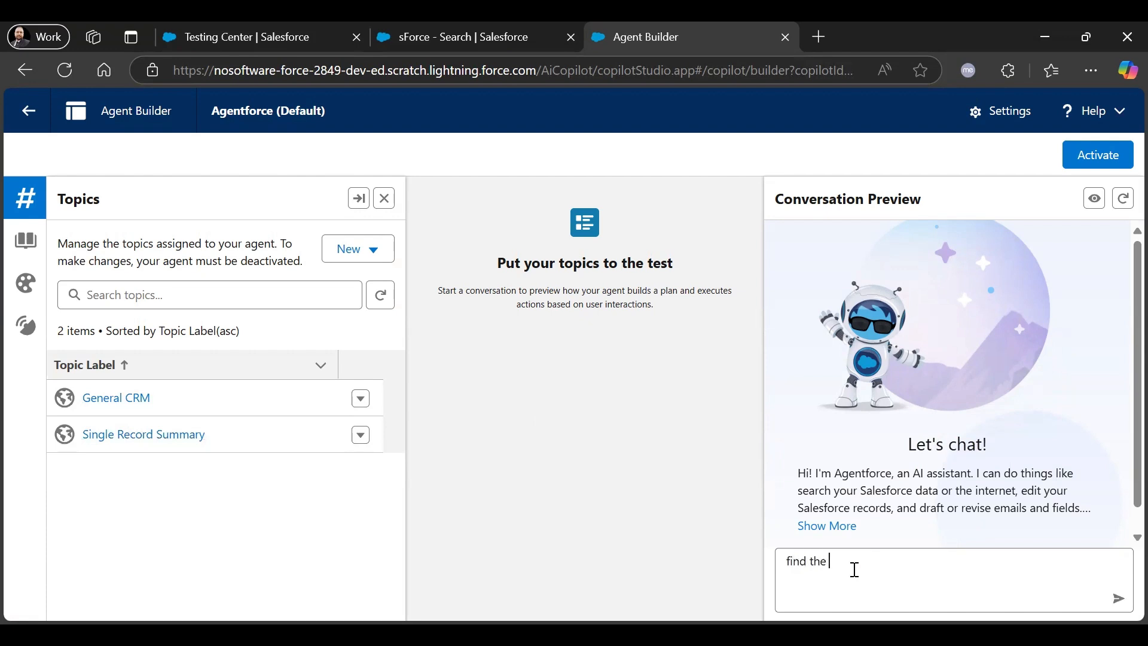
{"action": "type", "text": "account sForce"}
{"action": "key", "text": "Return"}
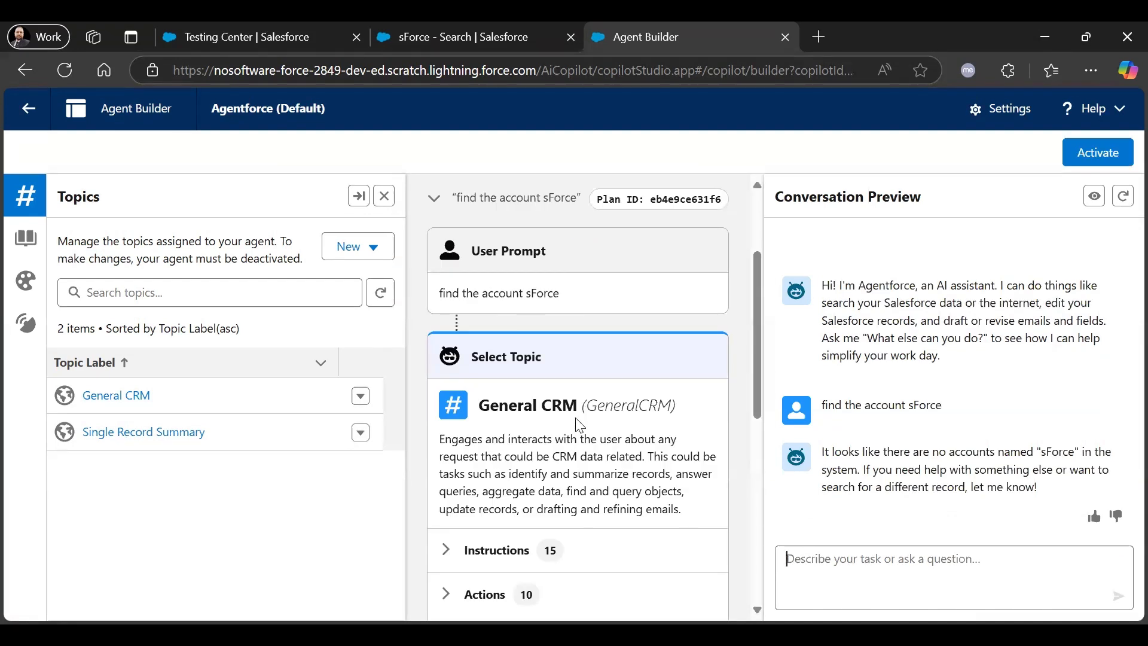
Examine the agent's plan for the prompt with the Topics pane closed, reviewing the selected topic, selected action and agent response.
{"action": "left_click_drag", "start_coordinate": [586, 405], "coordinate": [679, 407]}
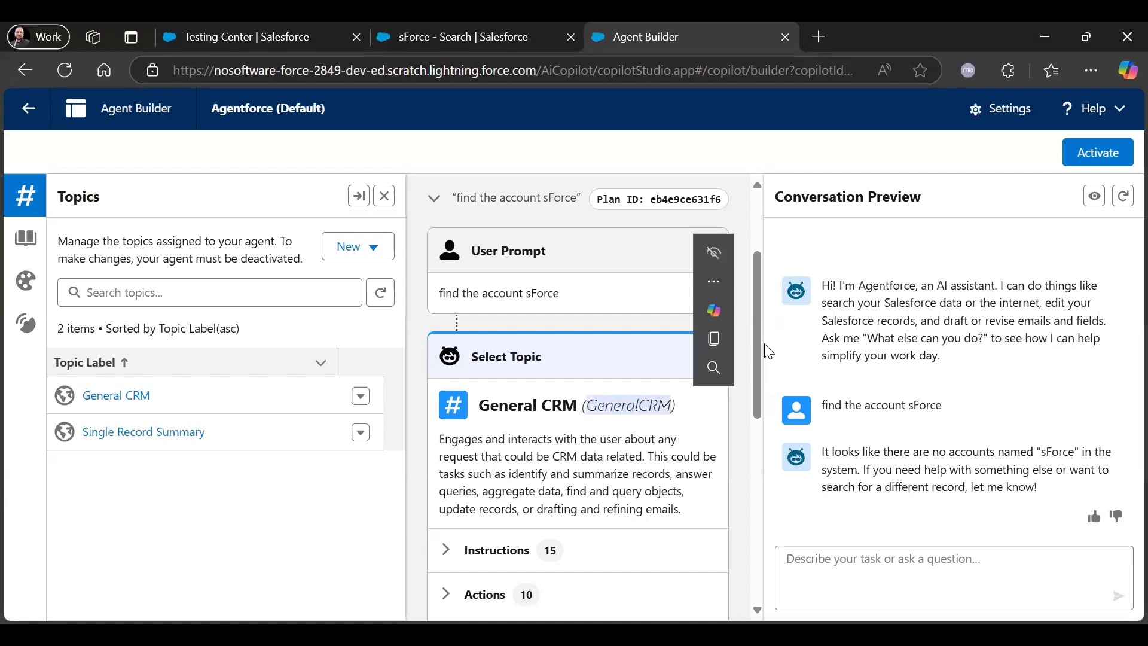
{"action": "left_click", "coordinate": [664, 326]}
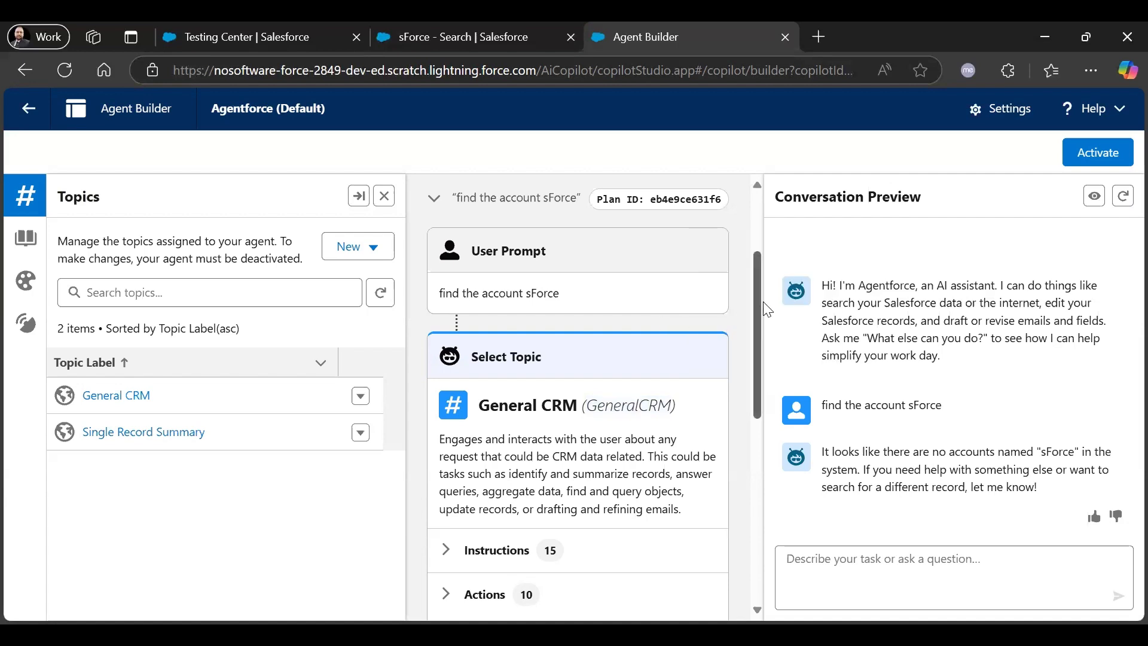
{"action": "left_click_drag", "start_coordinate": [756, 302], "coordinate": [756, 464]}
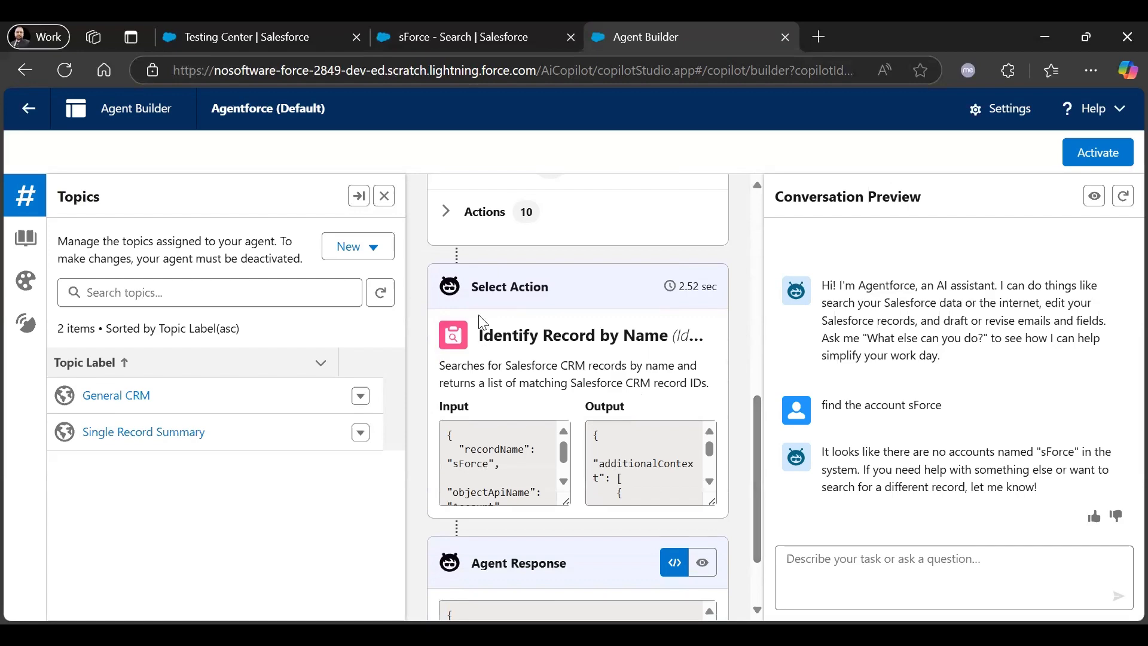
{"action": "left_click", "coordinate": [385, 202]}
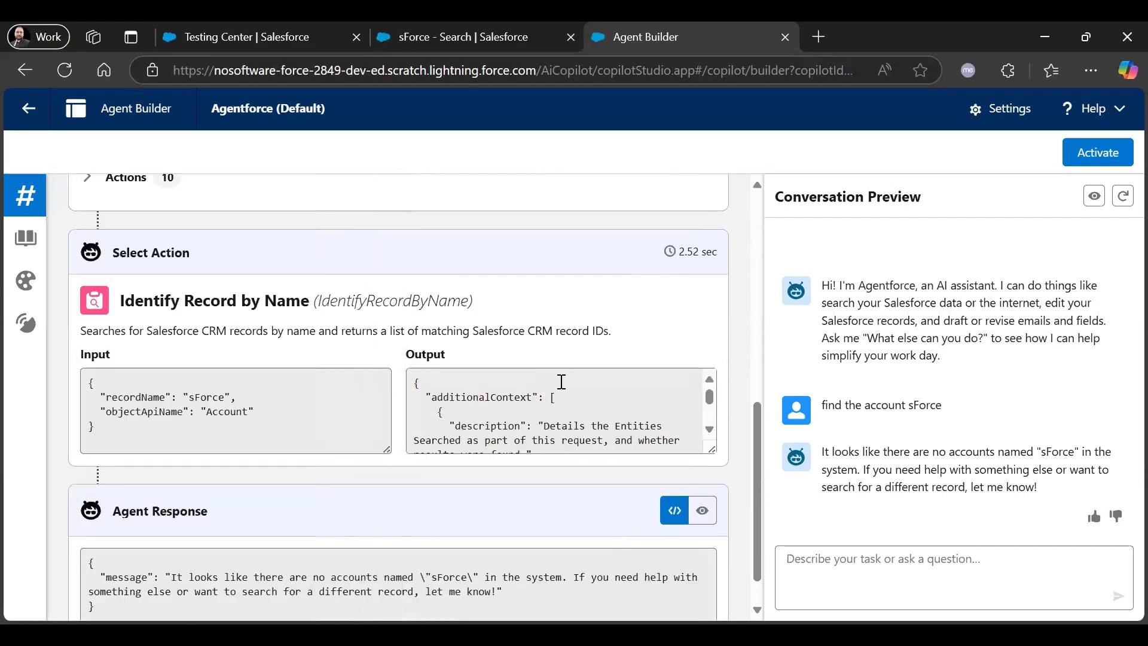
{"action": "scroll", "coordinate": [572, 471], "scroll_direction": "up", "scroll_amount": 2}
{"action": "scroll", "coordinate": [572, 471], "scroll_direction": "up", "scroll_amount": 2}
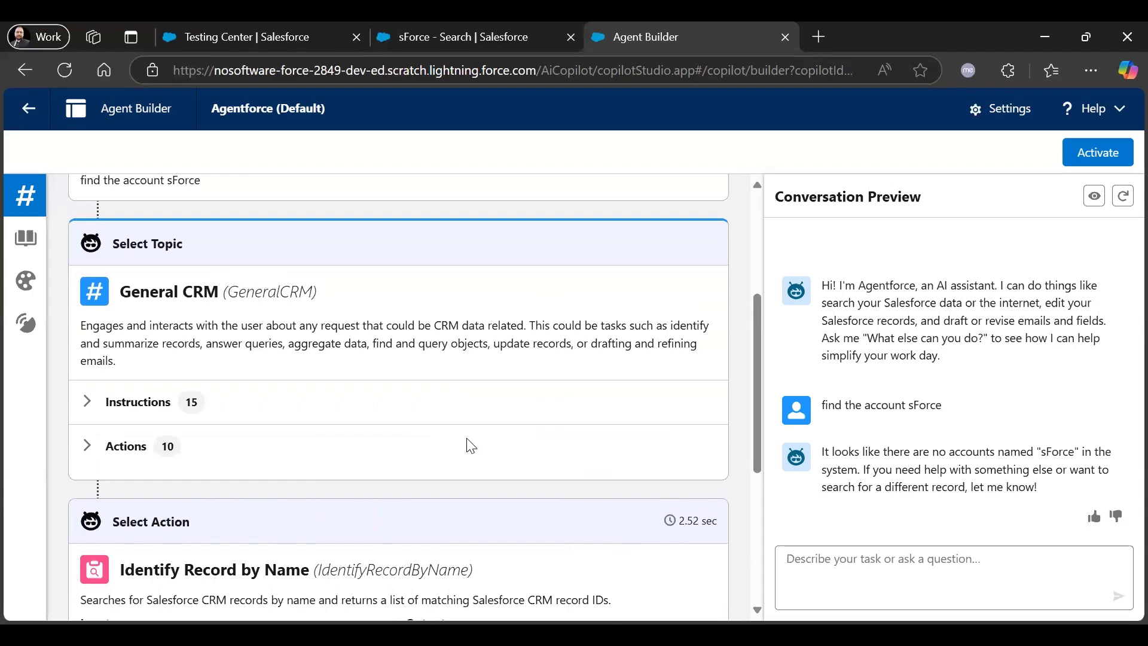
{"action": "scroll", "coordinate": [454, 520], "scroll_direction": "down", "scroll_amount": 3}
{"action": "scroll", "coordinate": [399, 496], "scroll_direction": "down", "scroll_amount": 3}
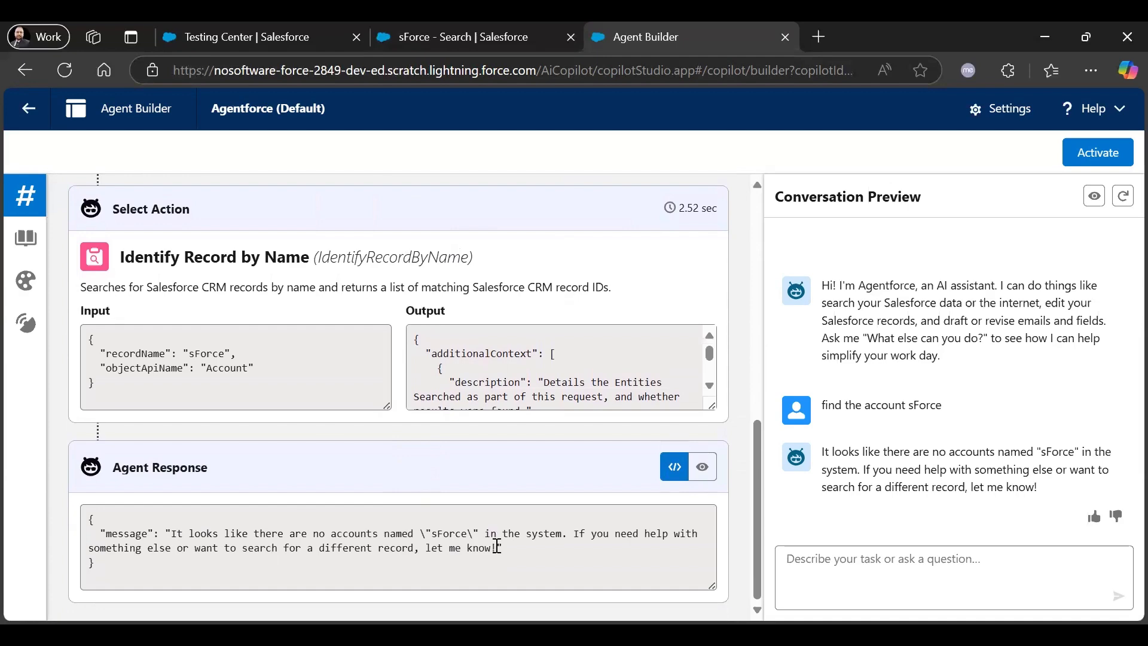
{"action": "scroll", "coordinate": [496, 546], "scroll_direction": "up", "scroll_amount": 10}
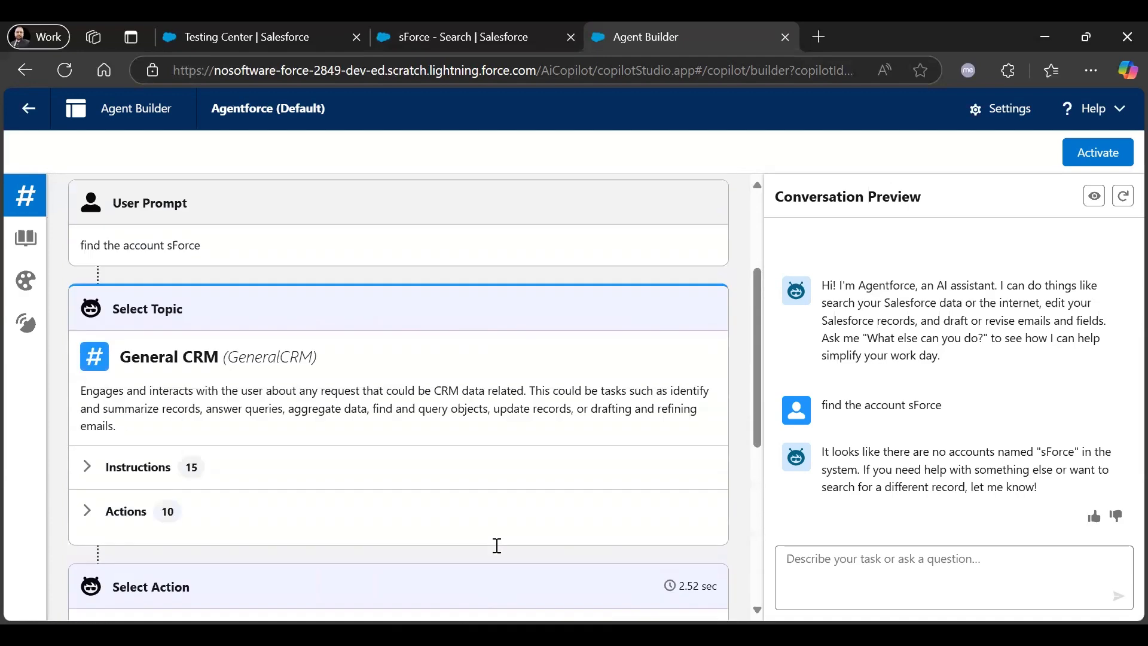
Return to Testing Center and start a new test named "Found Account By Name".
{"action": "left_click", "coordinate": [296, 28]}
{"action": "left_click", "coordinate": [1027, 281]}
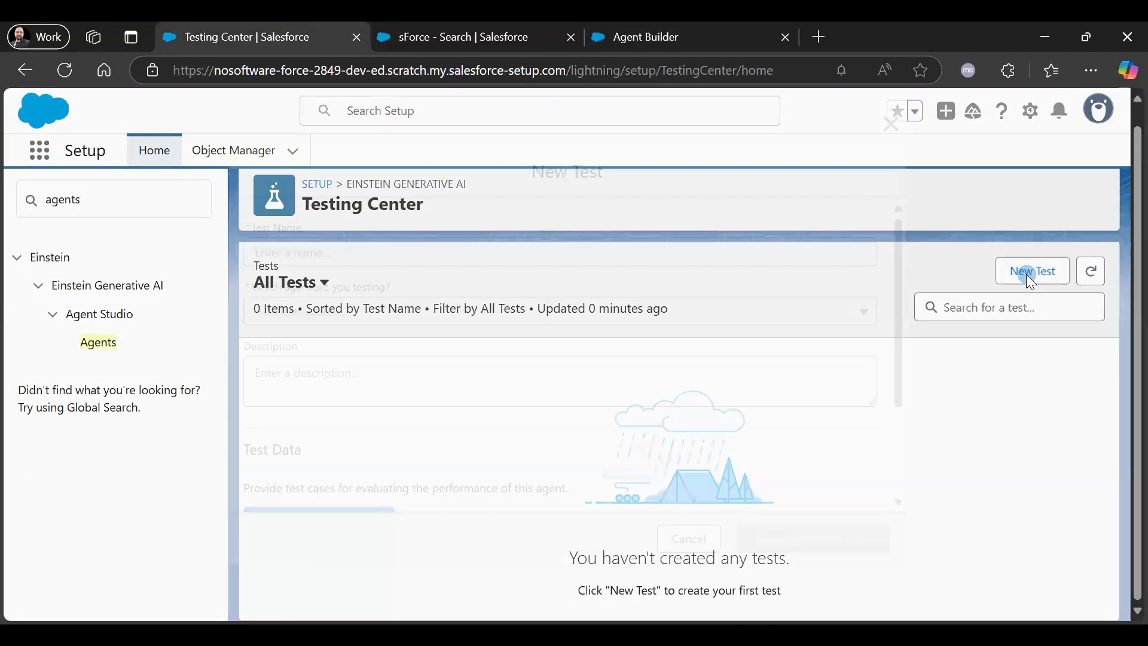
{"action": "scroll", "coordinate": [664, 413], "scroll_direction": "down", "scroll_amount": 3}
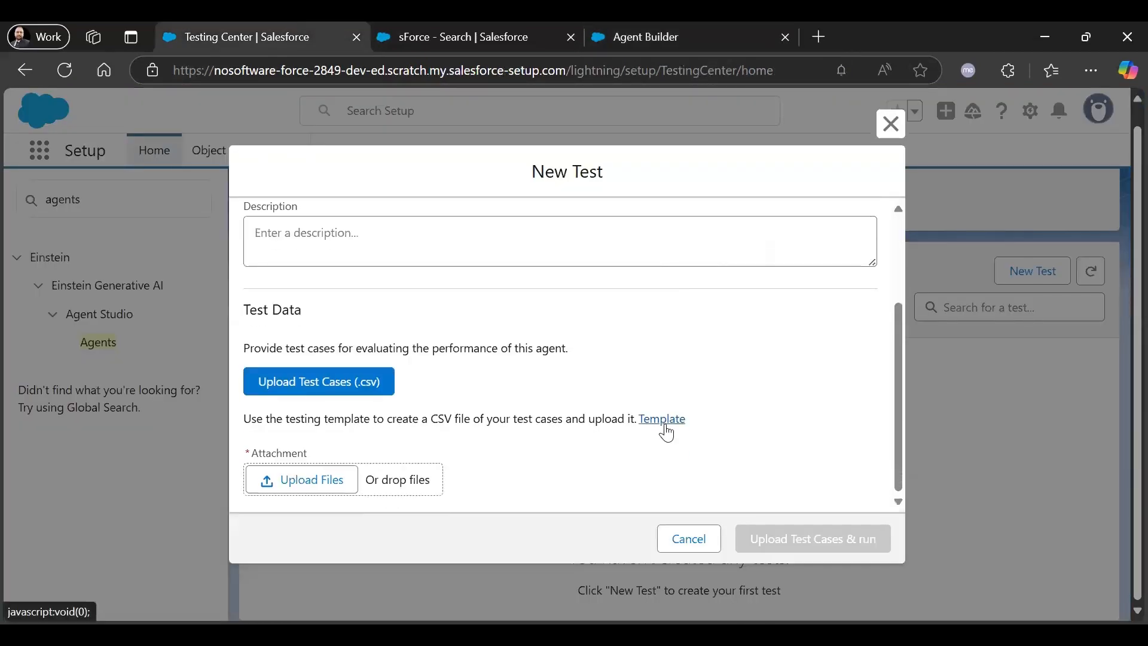
{"action": "scroll", "coordinate": [405, 325], "scroll_direction": "up", "scroll_amount": 3}
{"action": "left_click", "coordinate": [350, 252]}
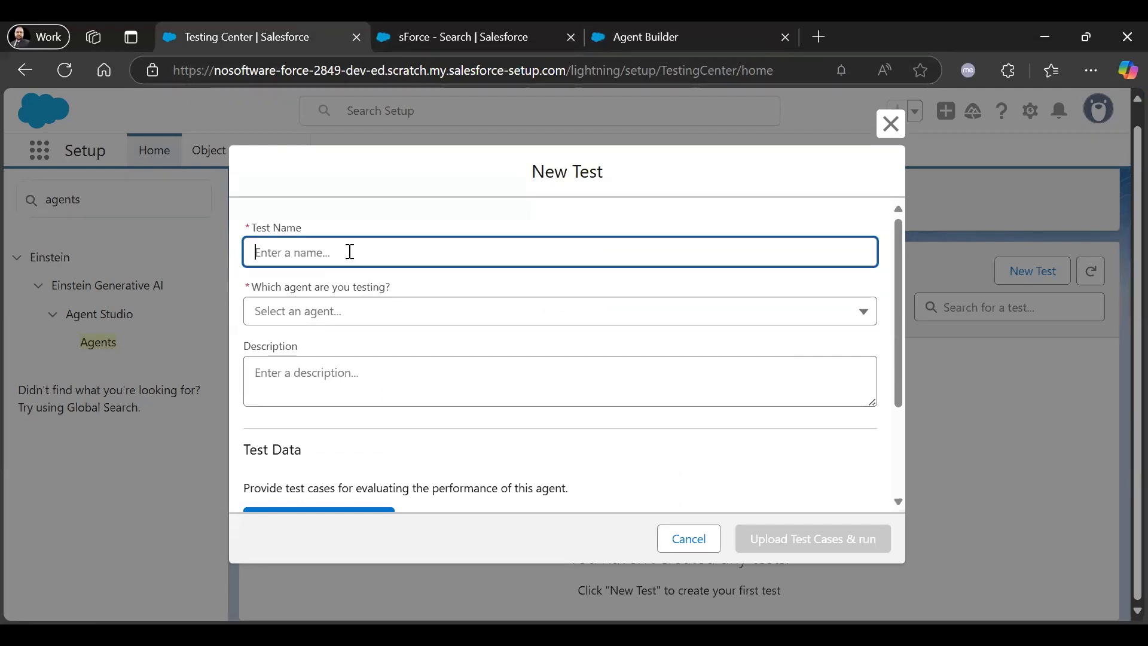
{"action": "type", "text": "Found Acc"}
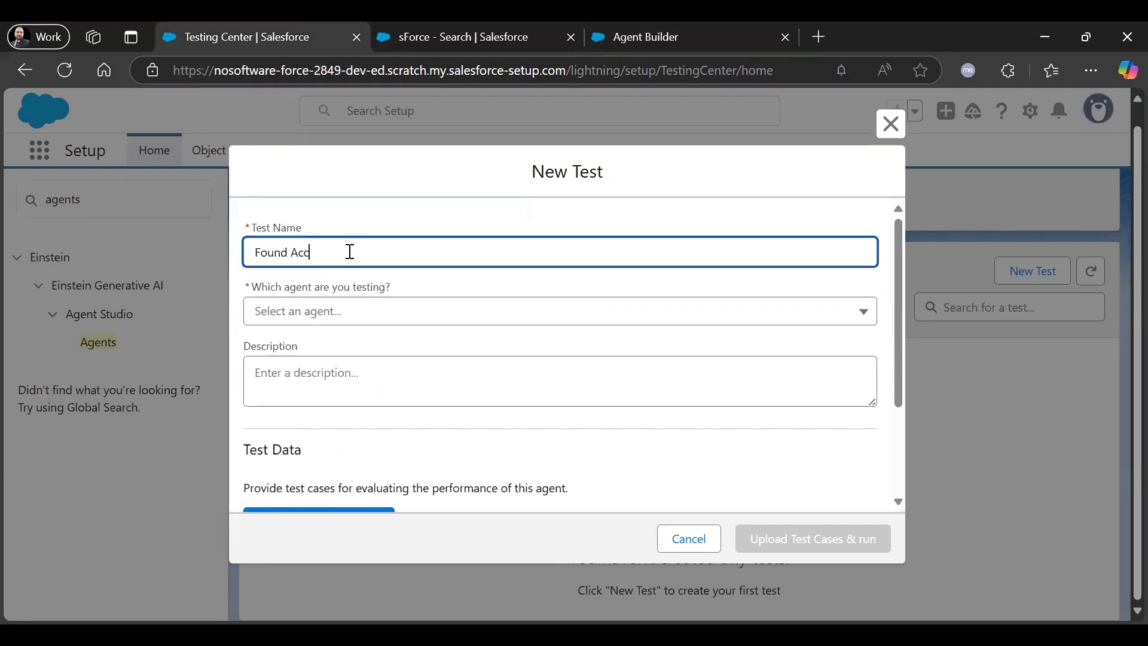
{"action": "type", "text": "ount By Name"}
{"action": "key", "text": "Tab"}
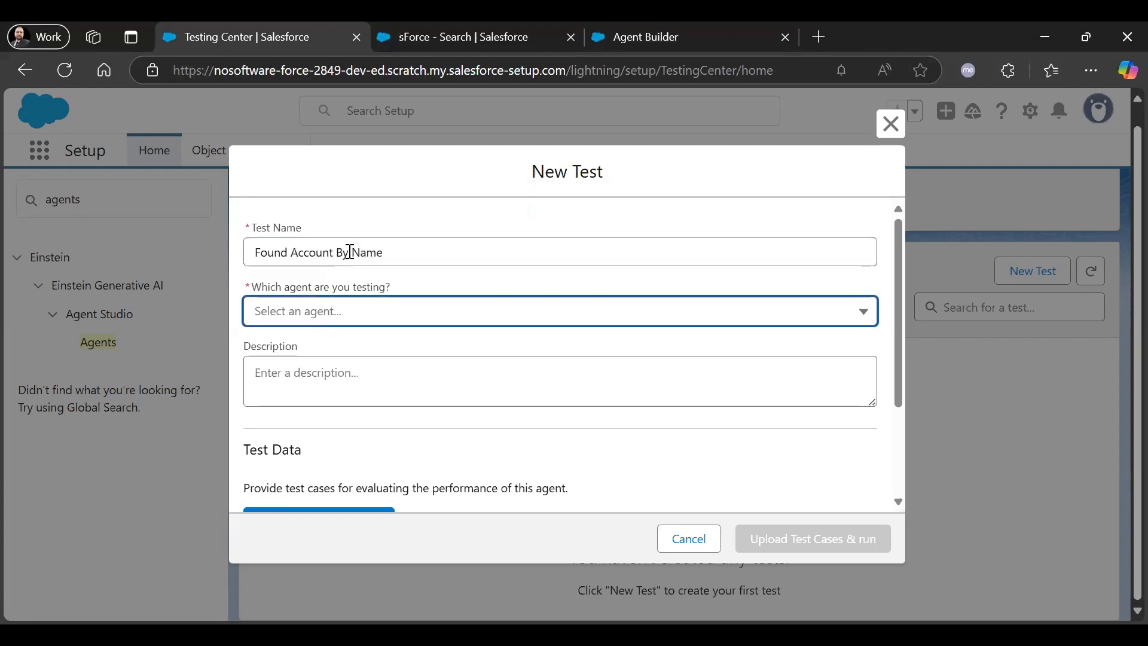
Select Agentforce (Default) - v1 as the tested agent and enter the description "This test will try to find account by name if present.".
{"action": "left_click", "coordinate": [415, 318]}
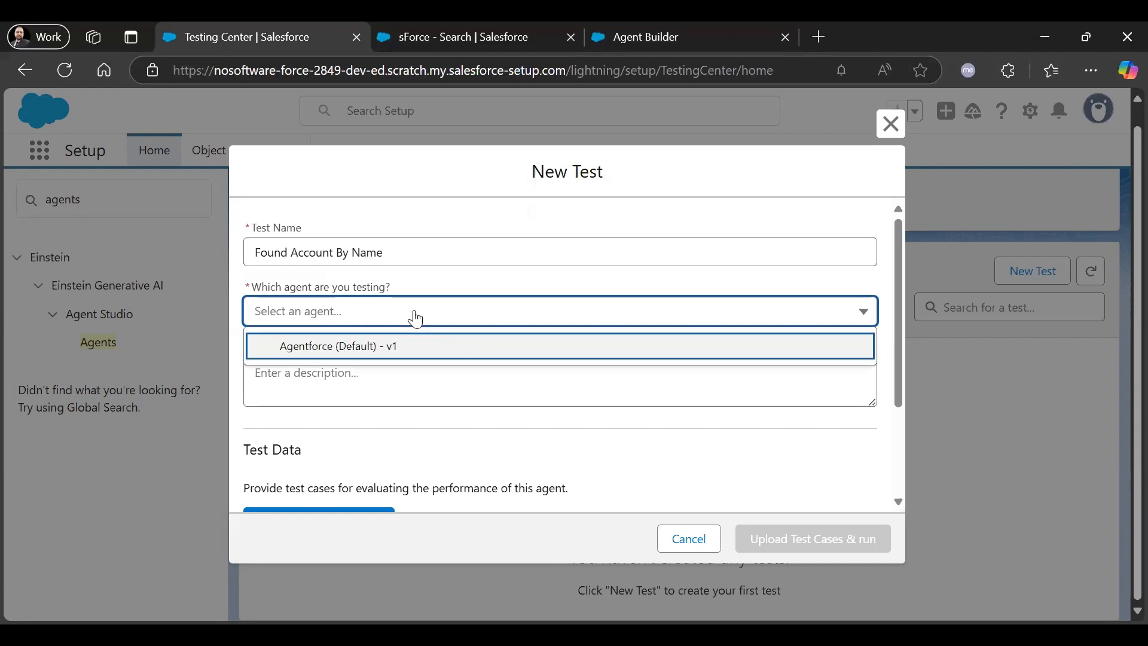
{"action": "left_click", "coordinate": [357, 354]}
{"action": "left_click", "coordinate": [352, 380]}
{"action": "type", "text": "This "}
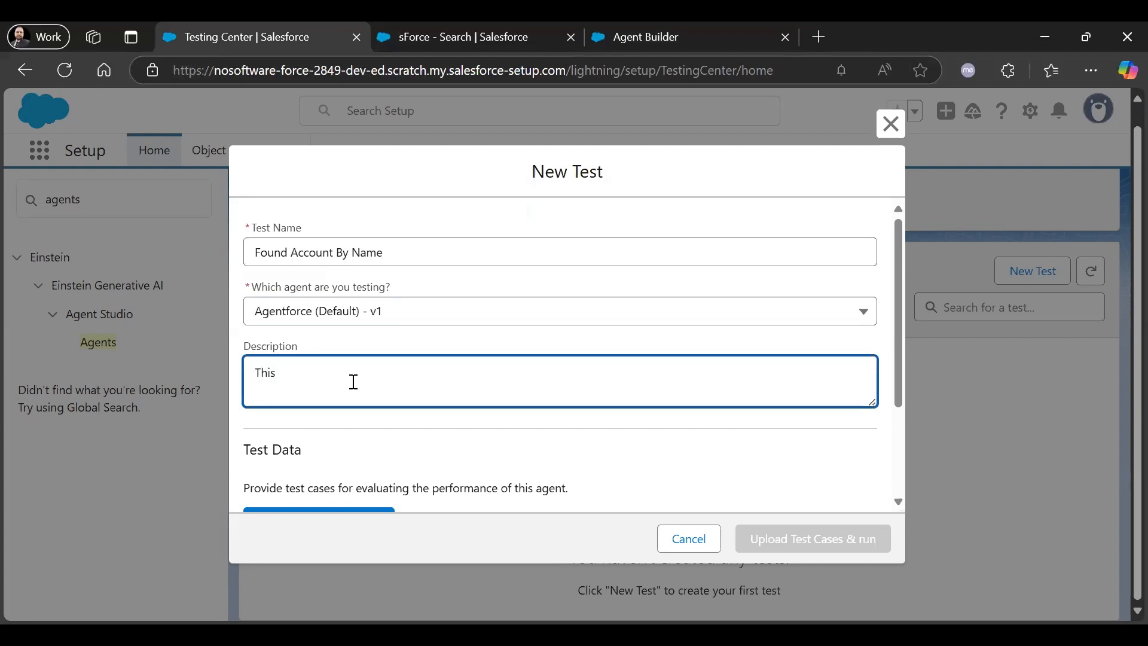
{"action": "type", "text": "test will try to find account by name"}
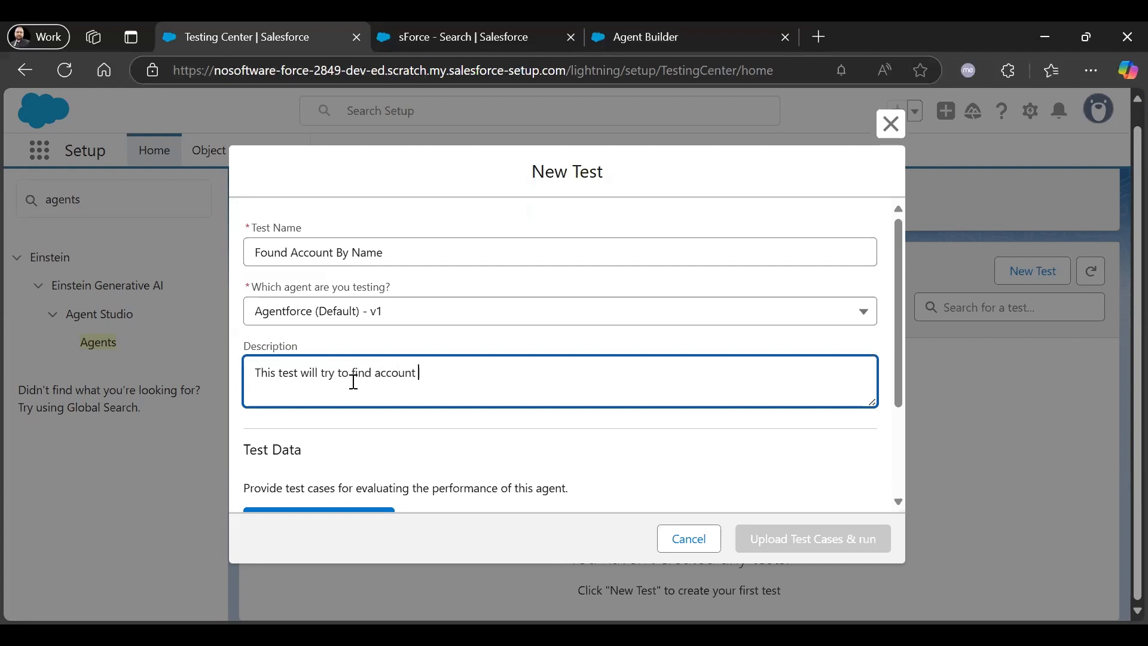
{"action": "type", "text": " if present."}
Open the testing_template file of test cases in Excel and widen the Utterance column slightly.
{"action": "scroll", "coordinate": [521, 359], "scroll_direction": "down", "scroll_amount": 3}
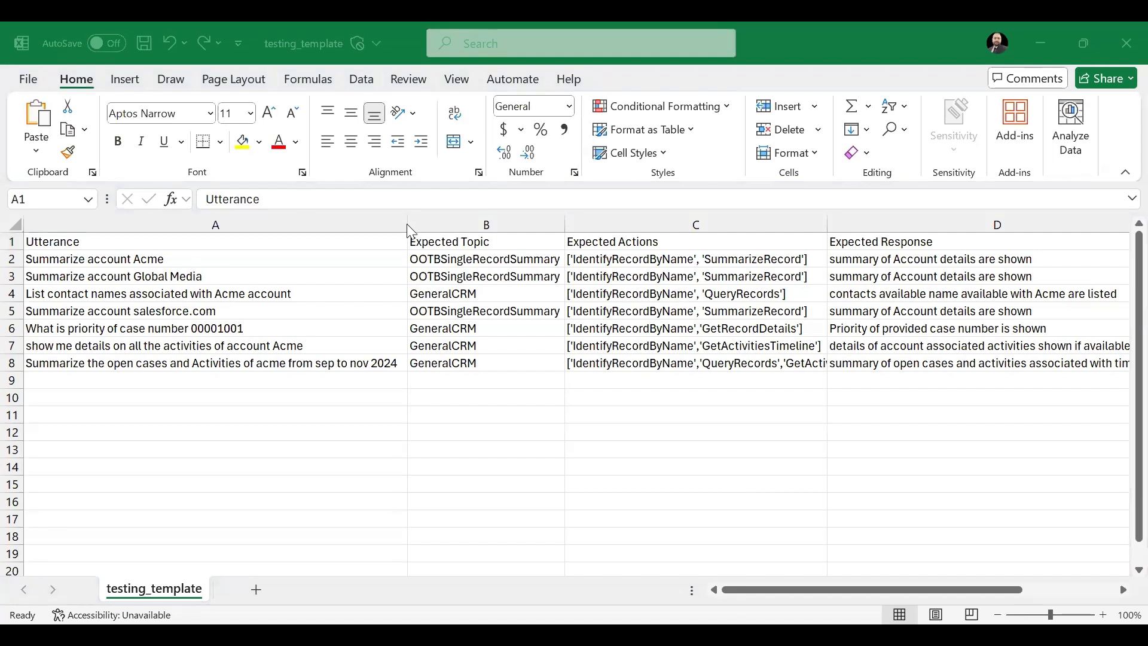
{"action": "mouse_move", "coordinate": [410, 231]}
{"action": "left_mouse_down"}
{"action": "mouse_move", "coordinate": [290, 231]}
{"action": "mouse_move", "coordinate": [409, 224]}
{"action": "left_mouse_up"}
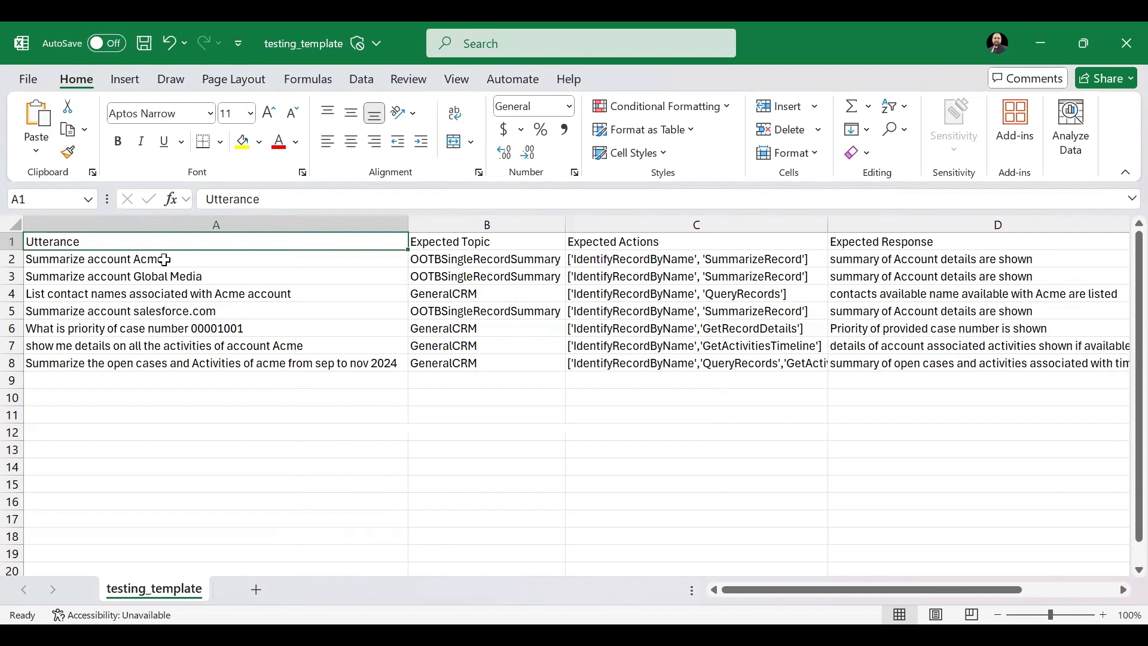
Examine the template's sample utterances together with their expected topics, expected actions and expected responses.
{"action": "left_click", "coordinate": [166, 258]}
{"action": "left_click", "coordinate": [169, 293]}
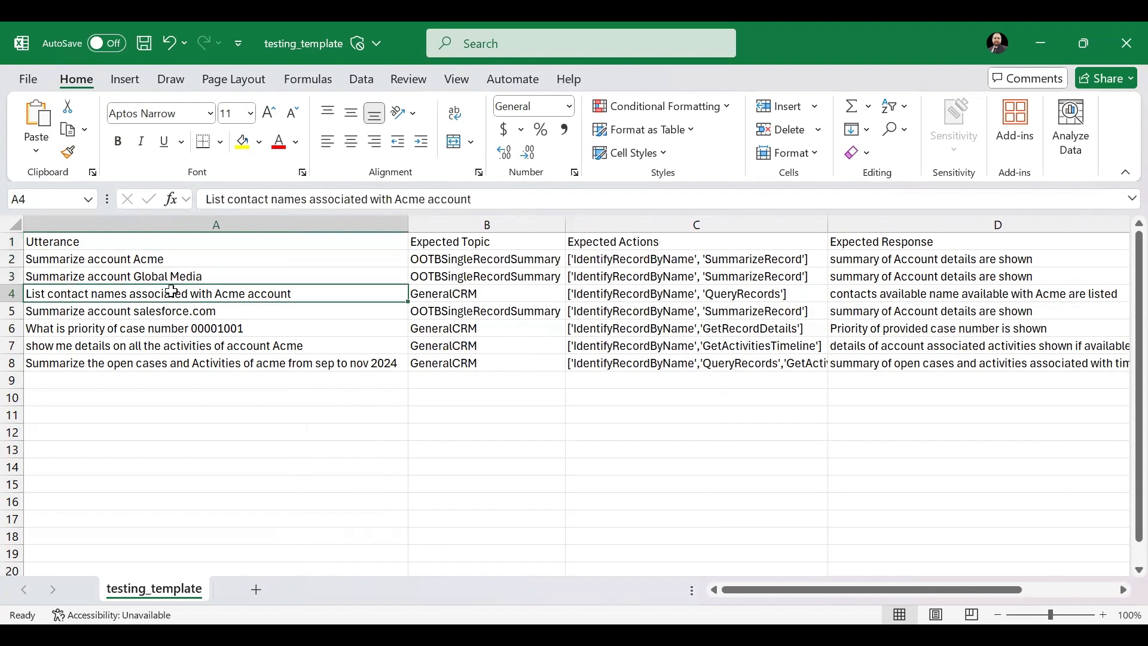
{"action": "left_click", "coordinate": [174, 311]}
{"action": "left_click", "coordinate": [178, 327]}
{"action": "left_click", "coordinate": [184, 345]}
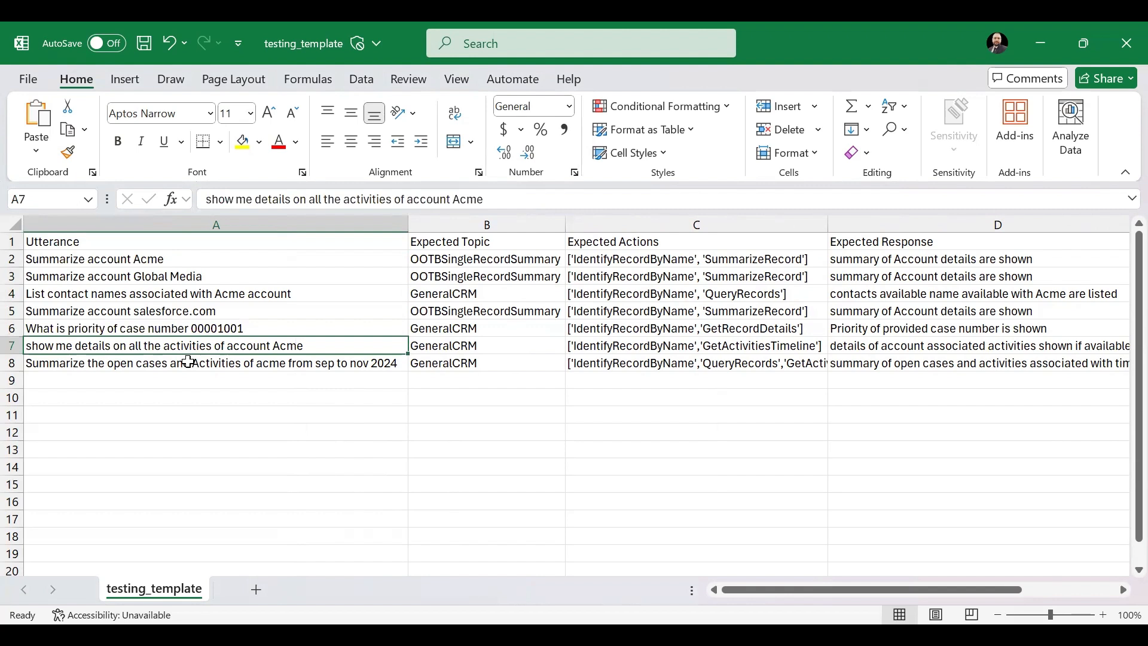
{"action": "left_click", "coordinate": [188, 361]}
{"action": "left_click", "coordinate": [492, 264]}
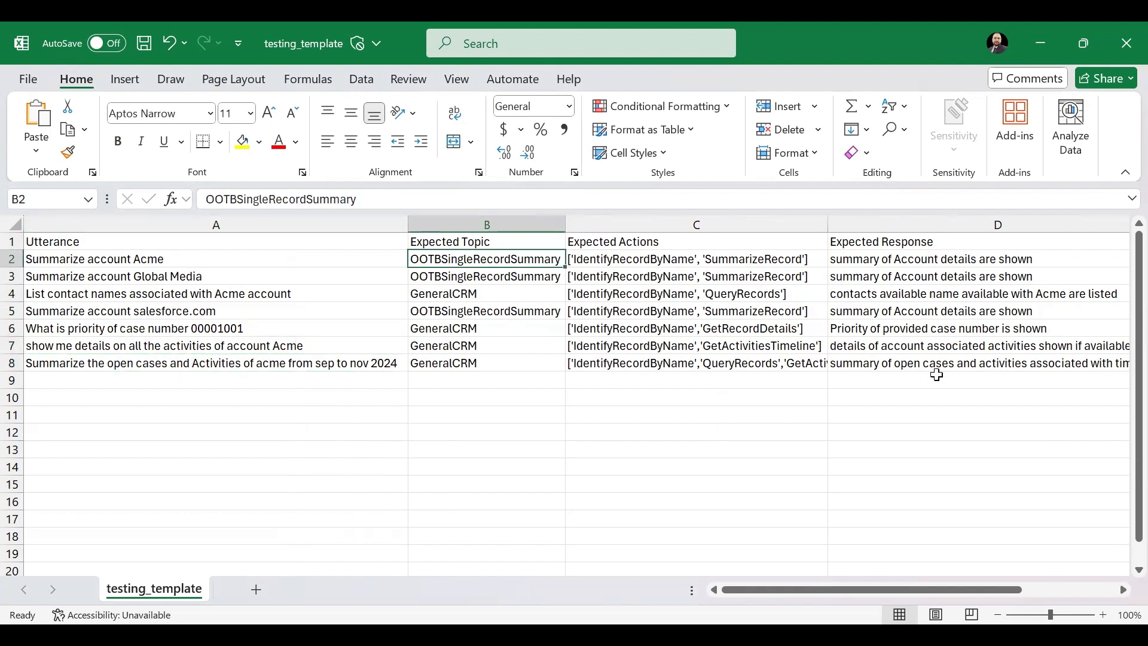
{"action": "mouse_move", "coordinate": [912, 594]}
{"action": "left_mouse_down"}
{"action": "mouse_move", "coordinate": [972, 592]}
{"action": "mouse_move", "coordinate": [900, 592]}
{"action": "left_mouse_up"}
Clear all the sample test cases in A2:D8, keeping the header row.
{"action": "left_click_drag", "start_coordinate": [250, 254], "coordinate": [925, 365]}
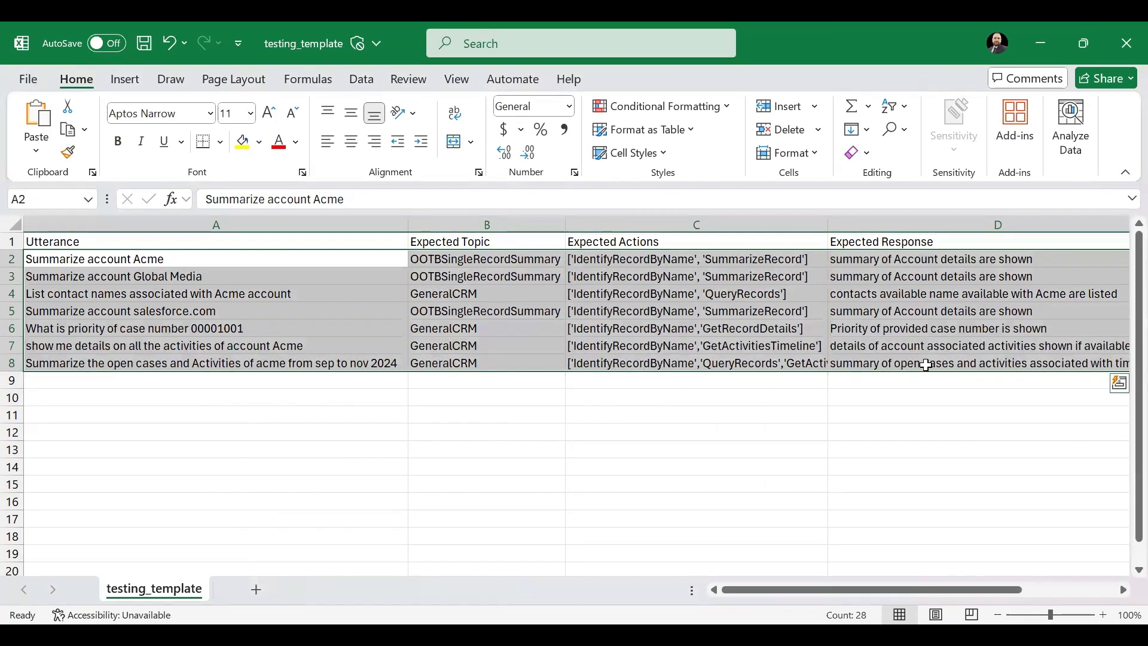
{"action": "key", "text": "BackSpace"}
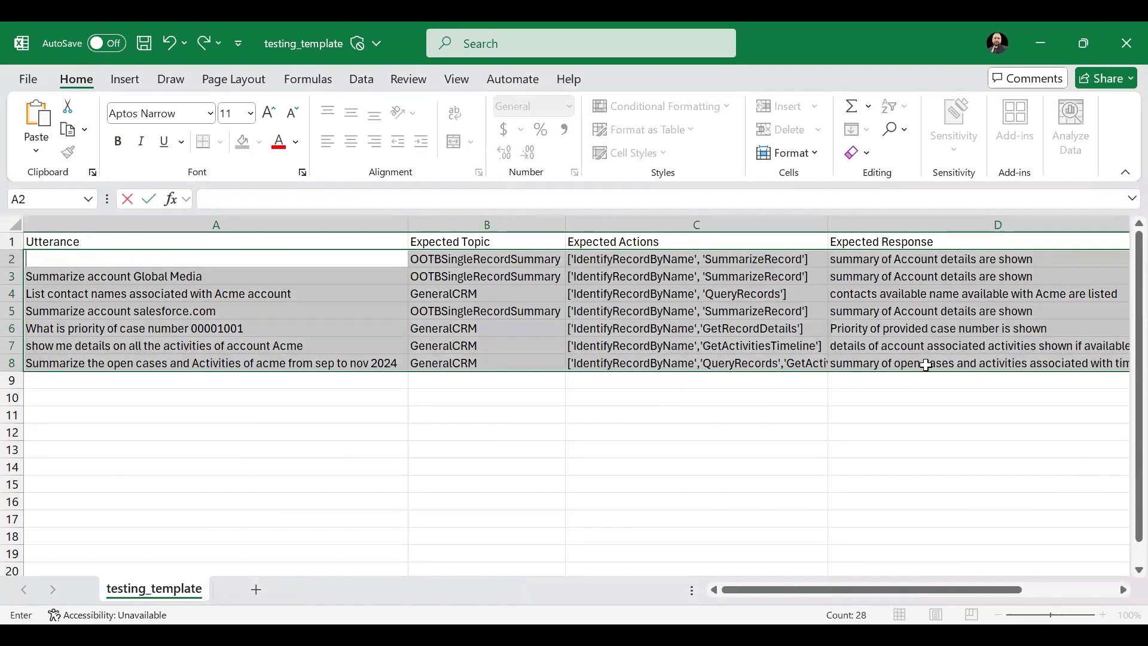
{"action": "left_click", "coordinate": [926, 365]}
{"action": "left_click_drag", "start_coordinate": [167, 260], "coordinate": [981, 372]}
{"action": "key", "text": "Delete"}
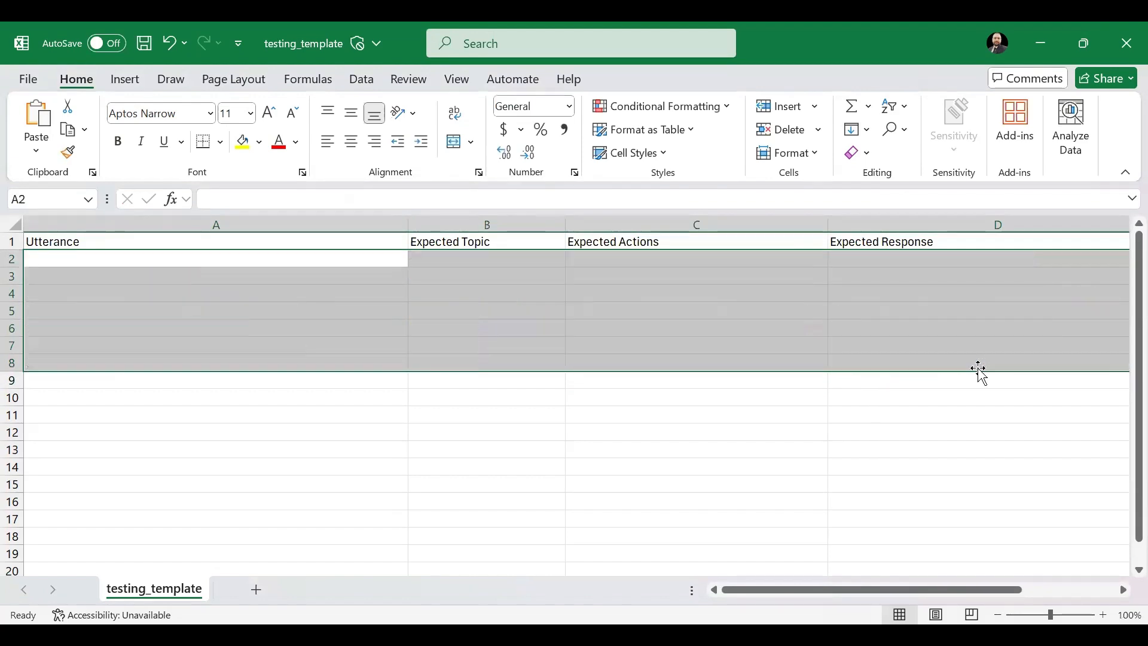
Enter the first test utterance "find the sForce" in cell A2.
{"action": "left_click", "coordinate": [140, 261]}
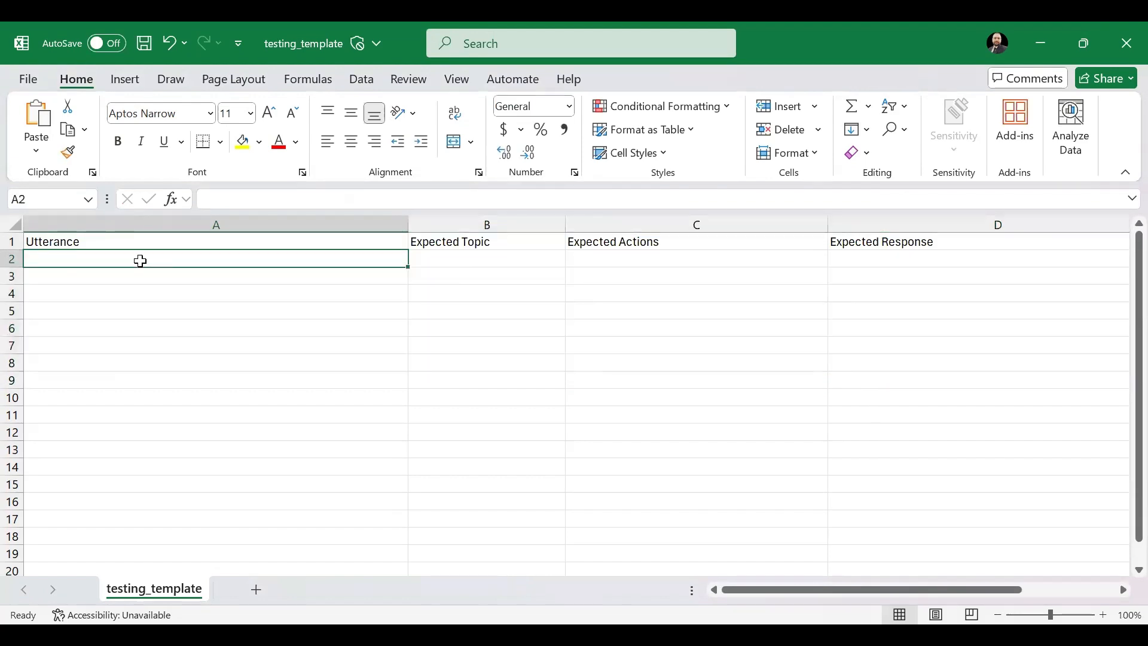
{"action": "type", "text": "find the"}
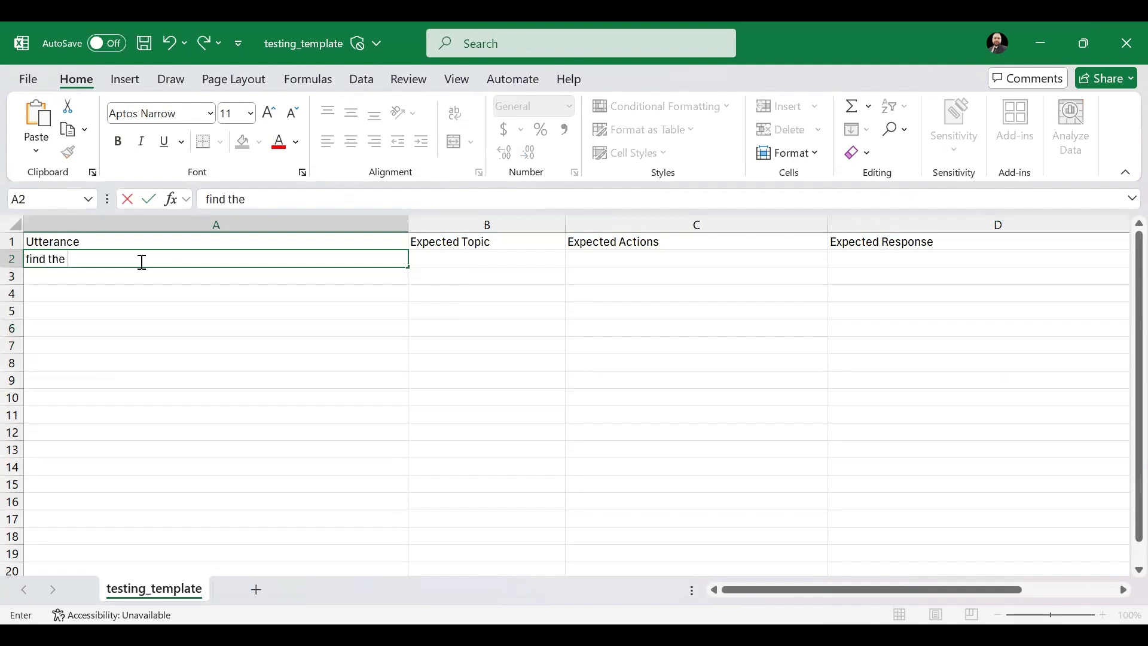
{"action": "type", "text": " sForce"}
{"action": "key", "text": "Return"}
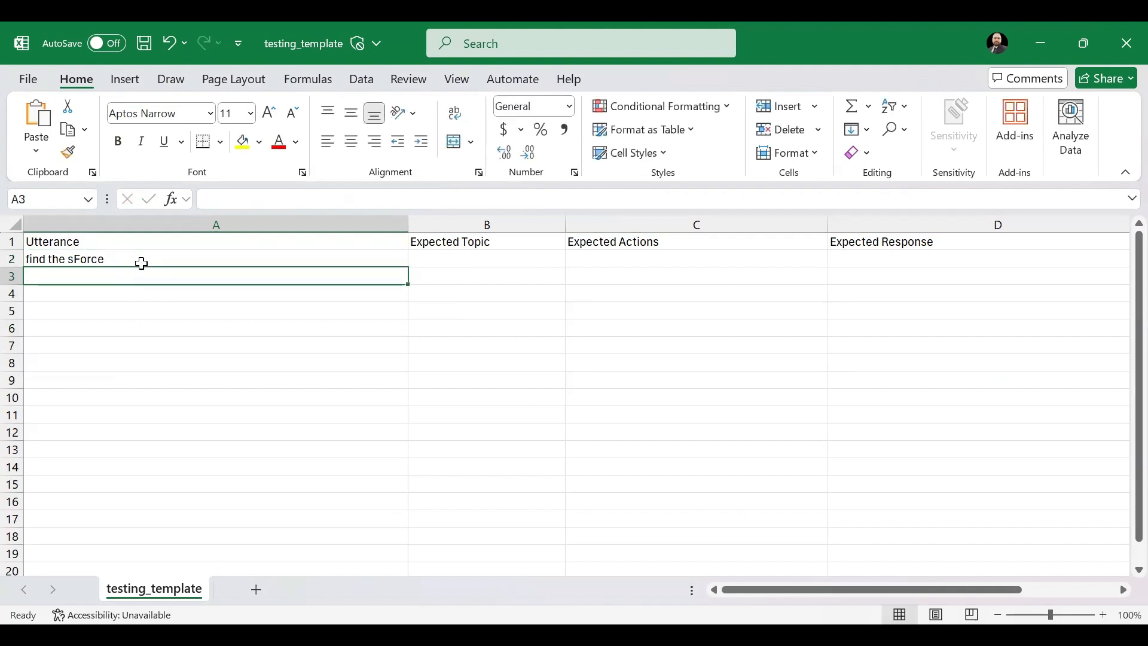
Enter the second test utterance "Find the account SFORCE" in cell A3.
{"action": "type", "text": "Find the account"}
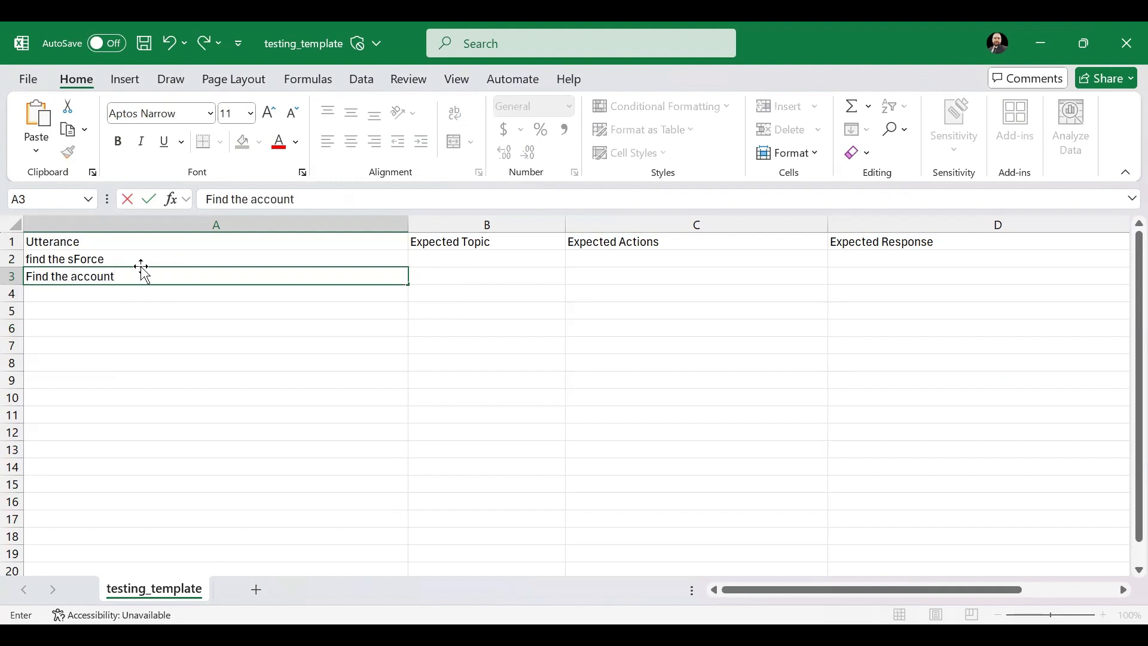
{"action": "type", "text": " S"}
{"action": "key", "text": "BackSpace"}
{"action": "type", "text": "SFORCE"}
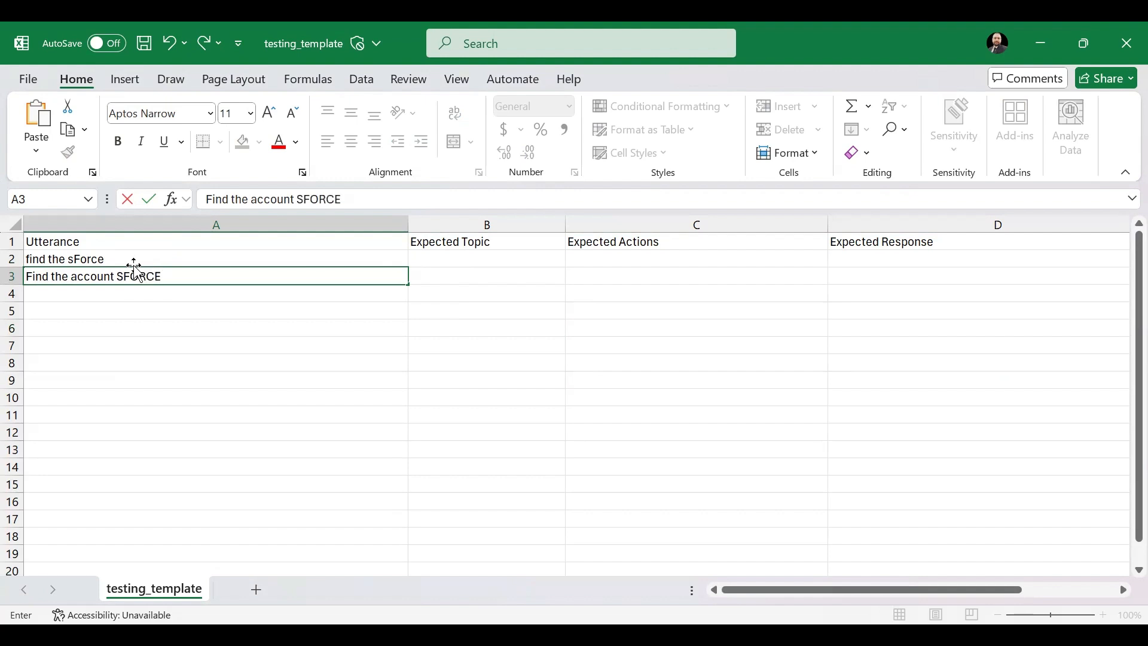
{"action": "key", "text": "Return"}
Enter the third test utterance "Find the Account record sForce" in cell A4.
{"action": "type", "text": "Fi"}
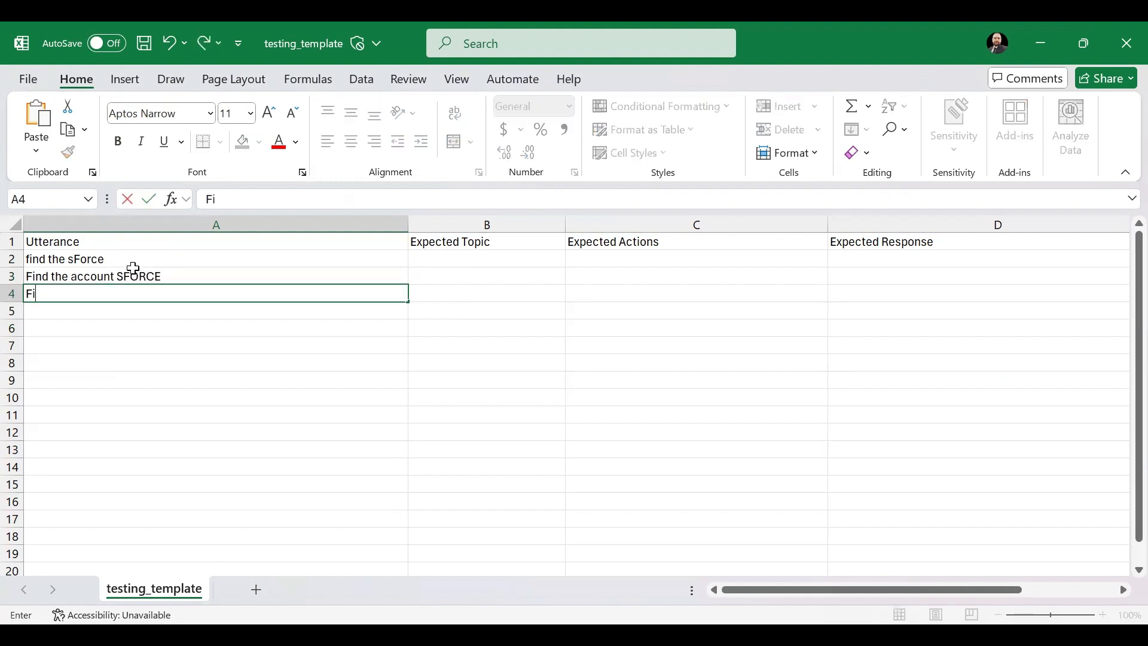
{"action": "type", "text": "nd the Account reo"}
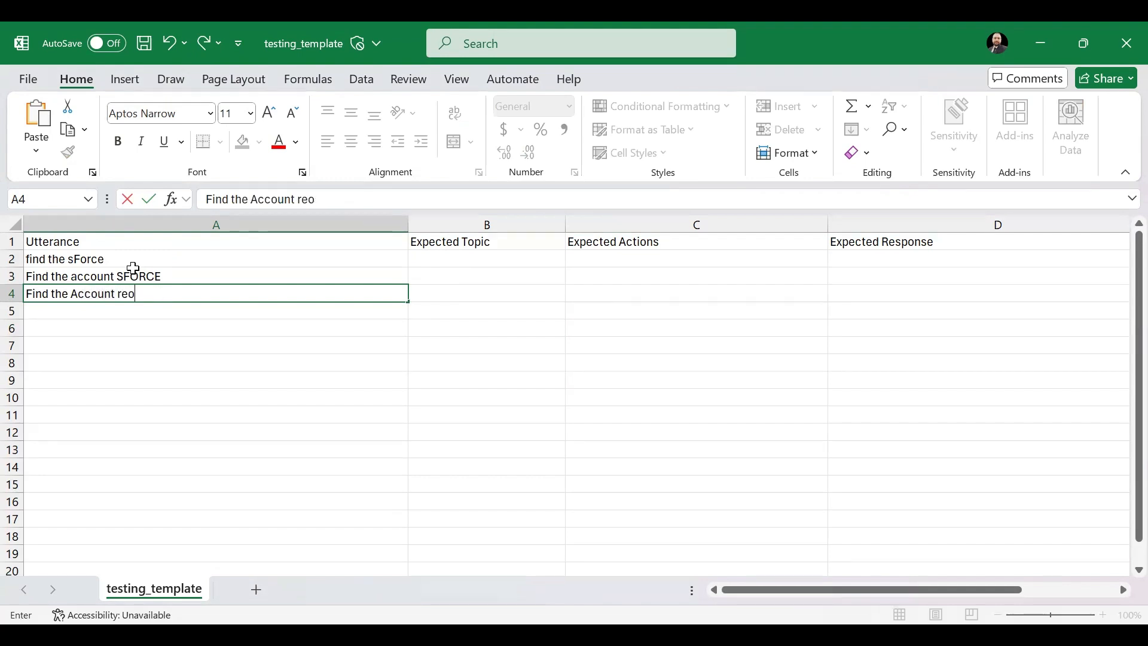
{"action": "key", "text": "BackSpace"}
{"action": "type", "text": "cord sForce"}
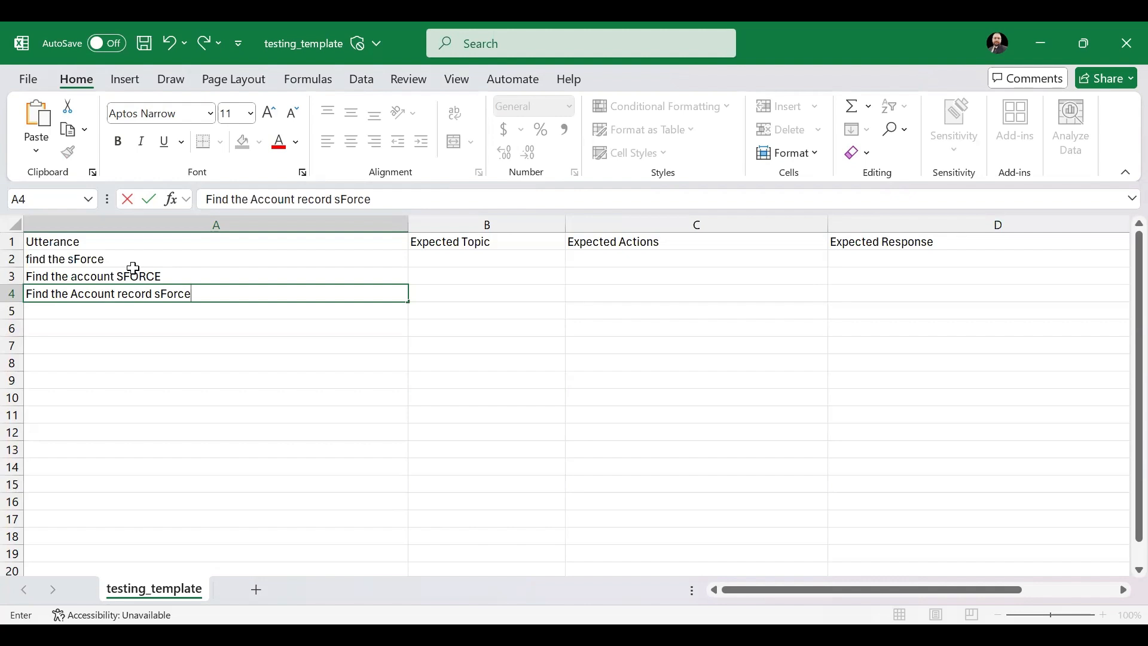
{"action": "left_click", "coordinate": [427, 267]}
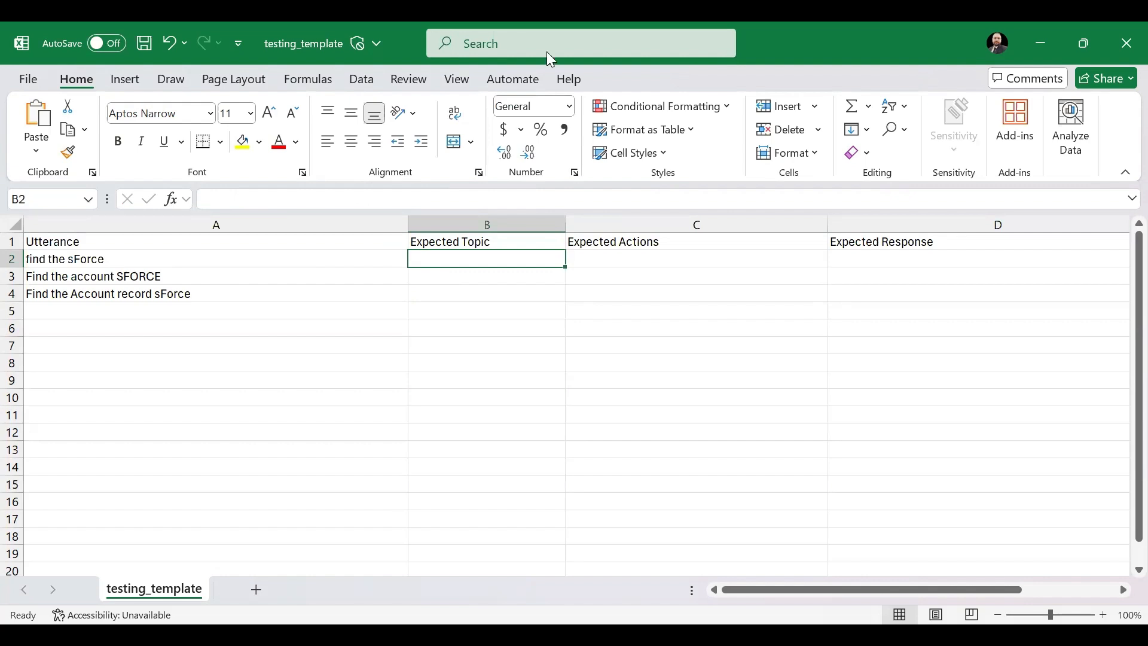
Copy the topic name from the other open window and enter GeneralCRM as the expected topic in B2.
{"action": "key", "text": "alt+Tab"}
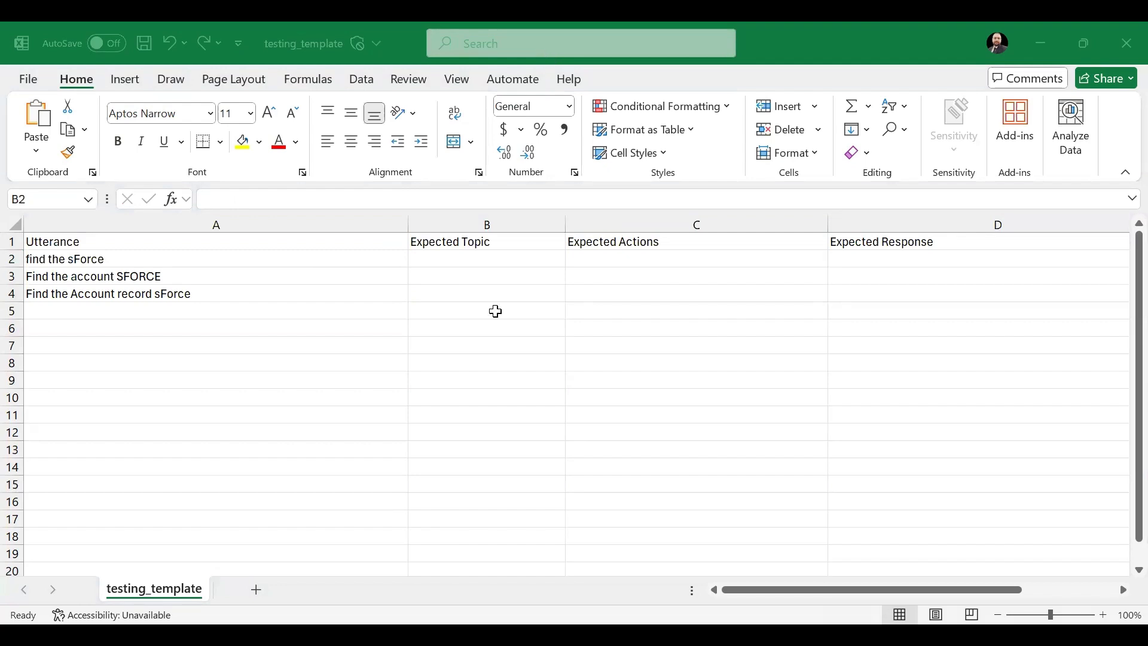
{"action": "left_click", "coordinate": [458, 258]}
{"action": "type", "text": "CRMGeneralCRM"}
{"action": "double_click", "coordinate": [440, 259]}
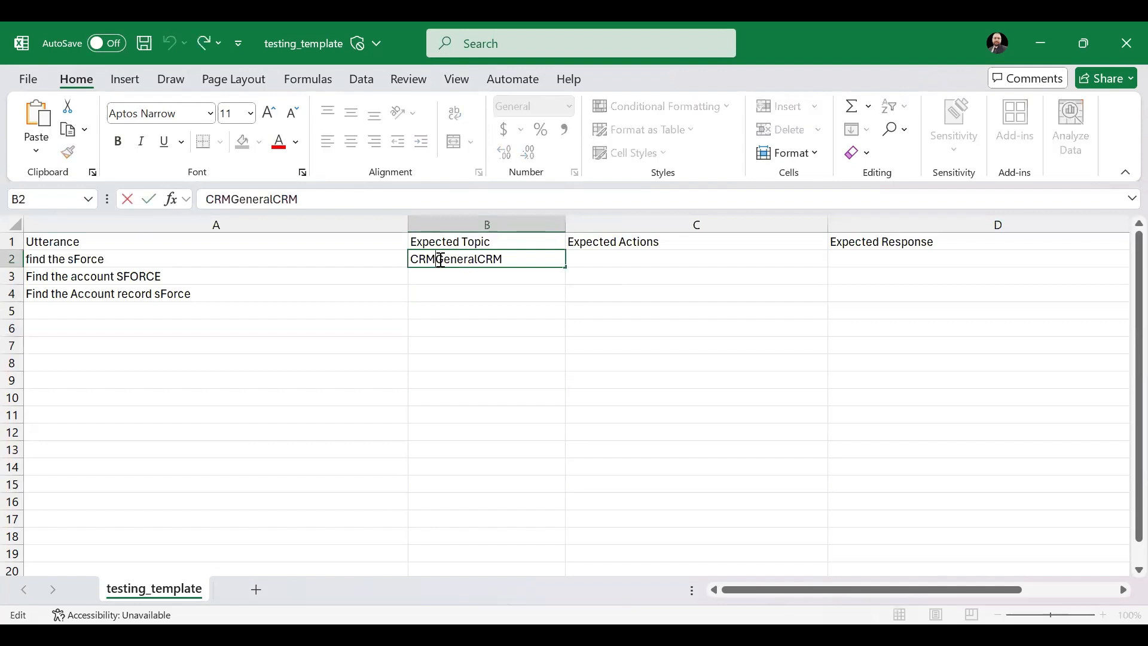
{"action": "key", "text": "BackSpace"}
{"action": "key", "text": "BackSpace"}
{"action": "key", "text": "BackSpace"}
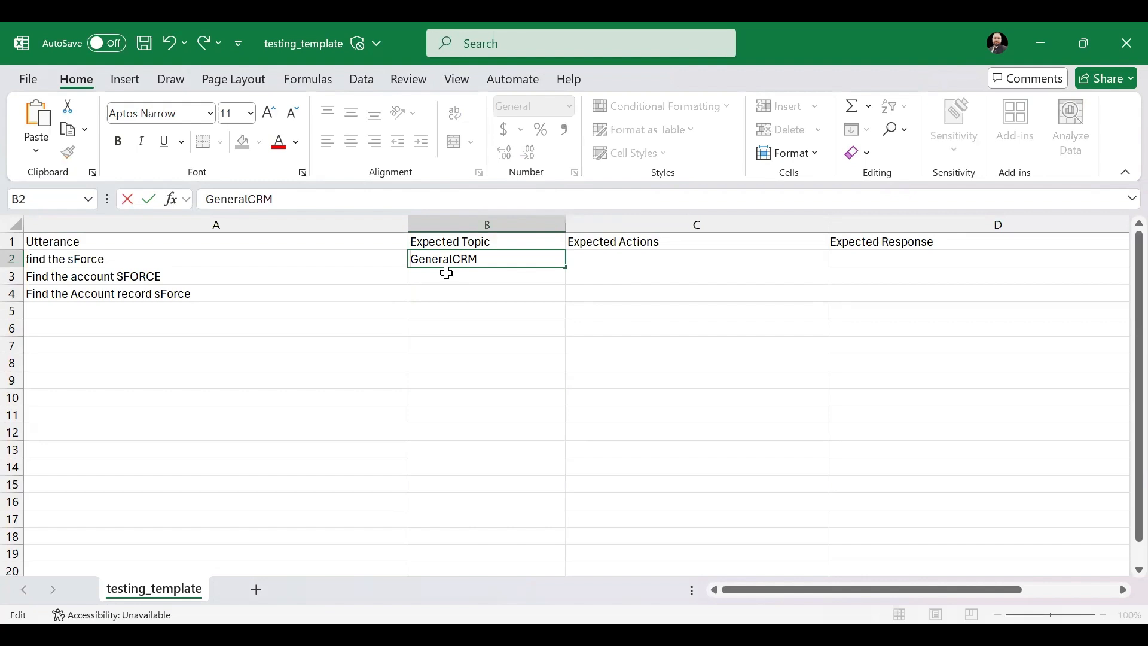
{"action": "key", "text": "Return"}
Copy the expected topic GeneralCRM from B2 into B3 and B4.
{"action": "type", "text": "CRMGeneralCRM"}
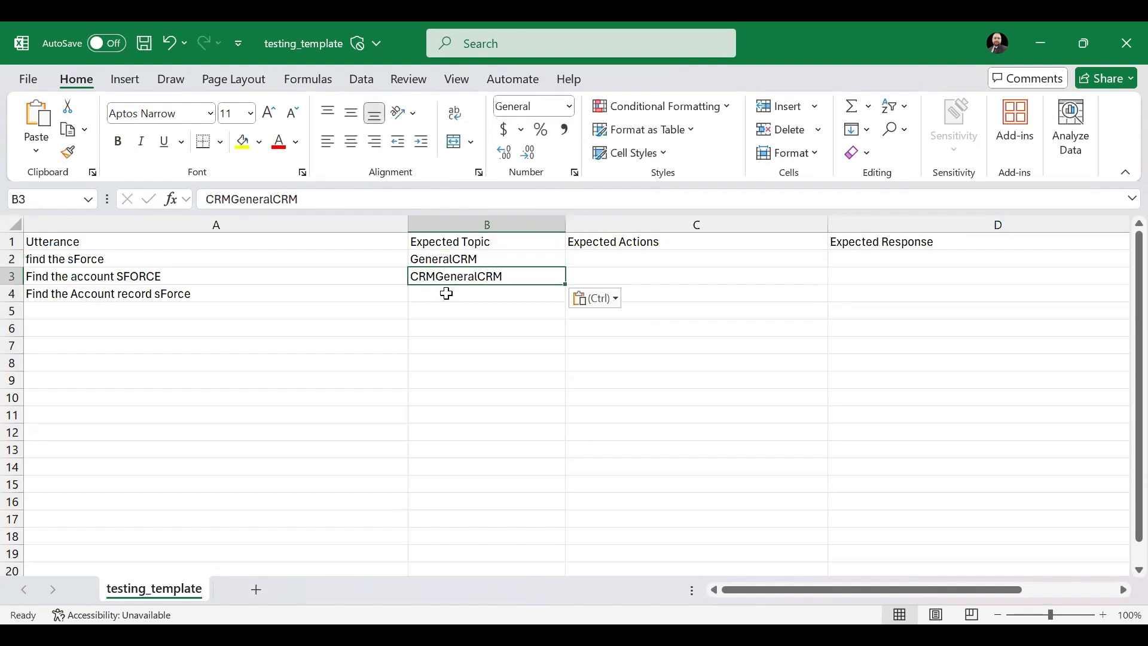
{"action": "key", "text": "ctrl+z"}
{"action": "left_click", "coordinate": [465, 256]}
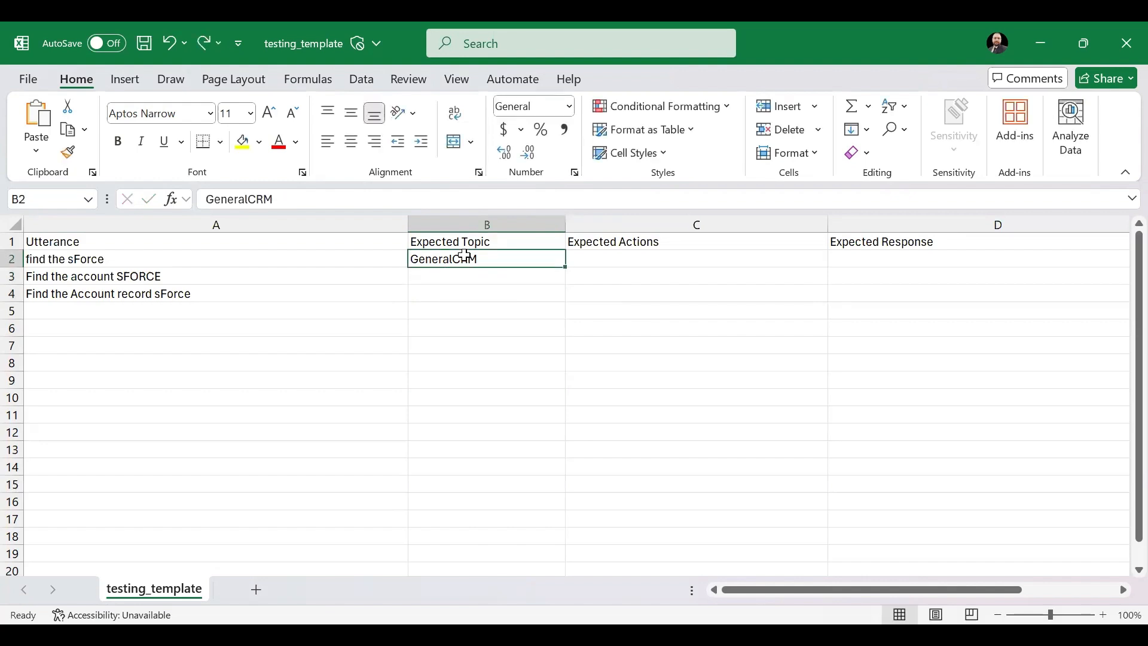
{"action": "key", "text": "ctrl+c"}
{"action": "left_click", "coordinate": [465, 275]}
{"action": "key", "text": "ctrl+v"}
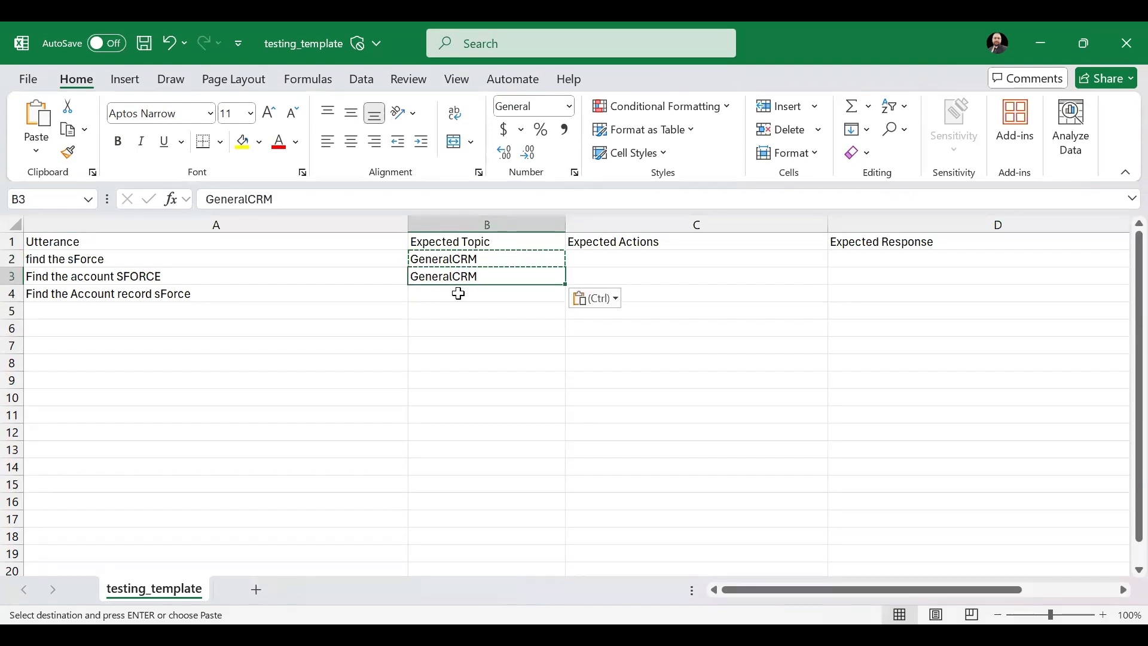
{"action": "left_click", "coordinate": [458, 292]}
{"action": "key", "text": "ctrl+v"}
Copy the action's name from the other open window and paste it as the expected action in C2.
{"action": "left_click", "coordinate": [575, 259]}
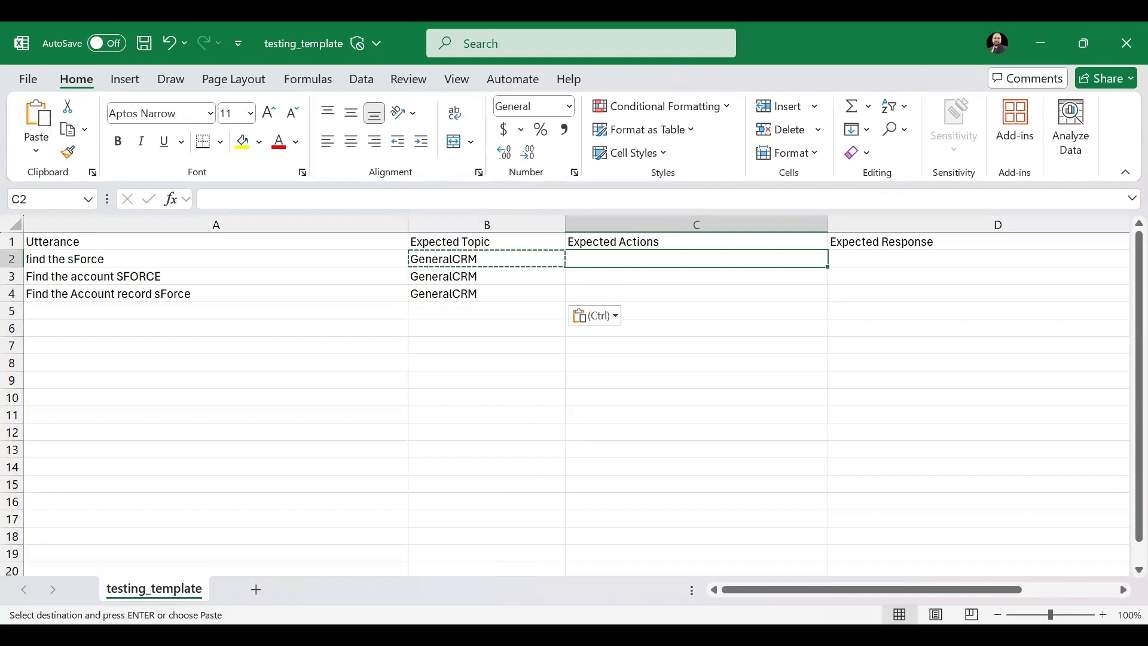
{"action": "key", "text": "alt+Tab"}
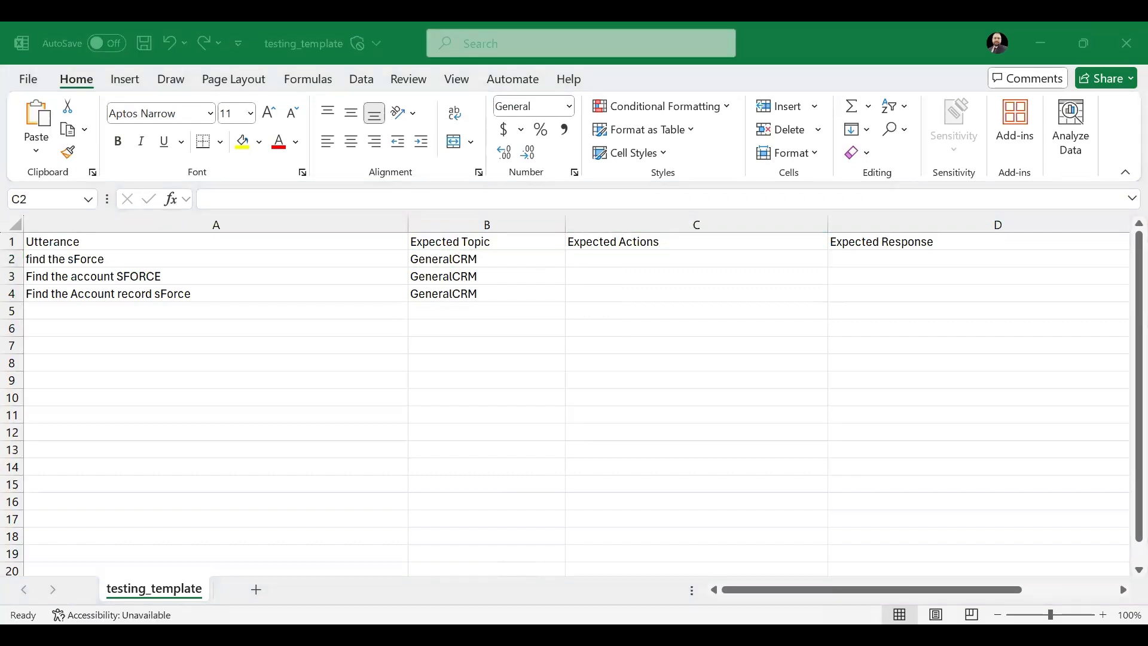
{"action": "left_click", "coordinate": [615, 261]}
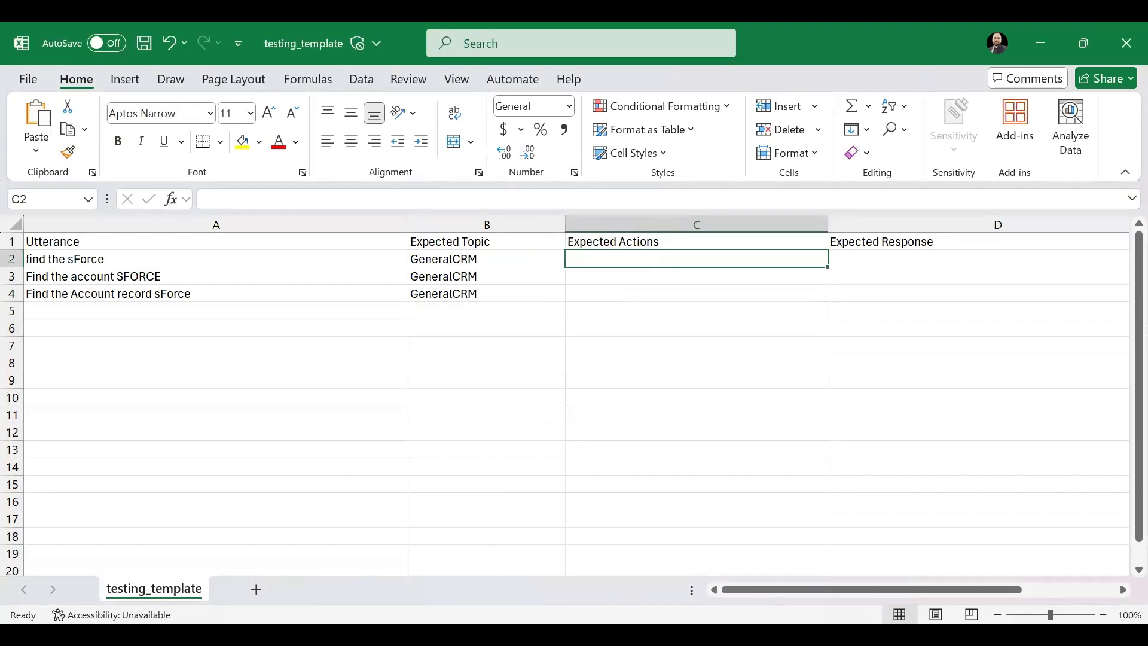
{"action": "key", "text": "alt+Tab"}
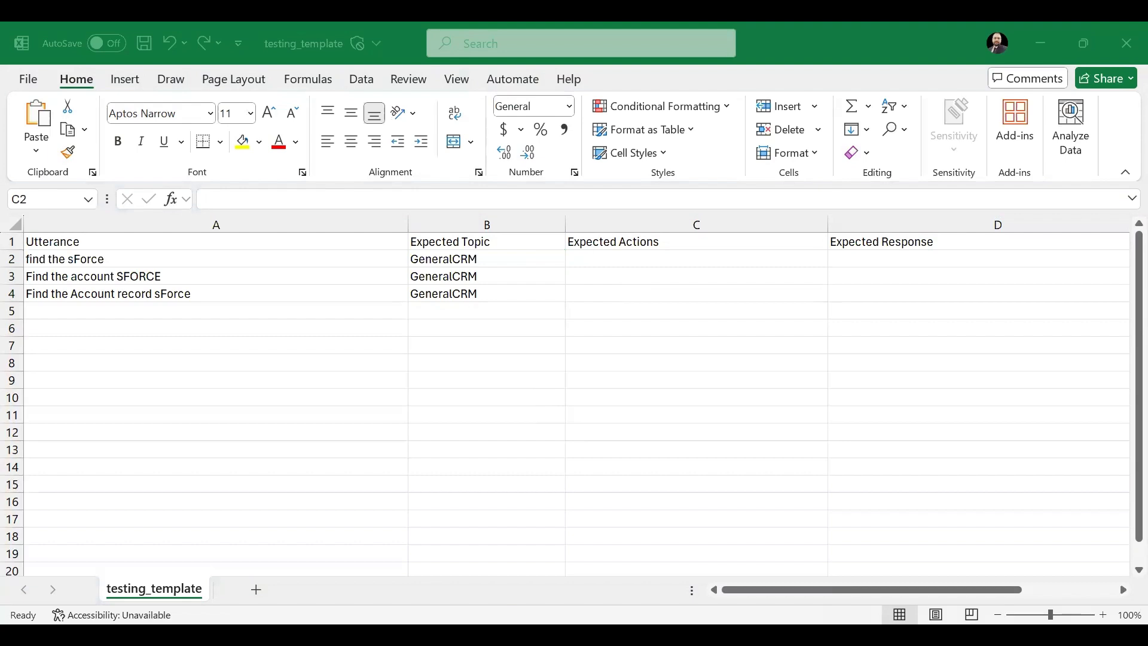
{"action": "left_click", "coordinate": [589, 258]}
{"action": "key", "text": "ctrl+v"}
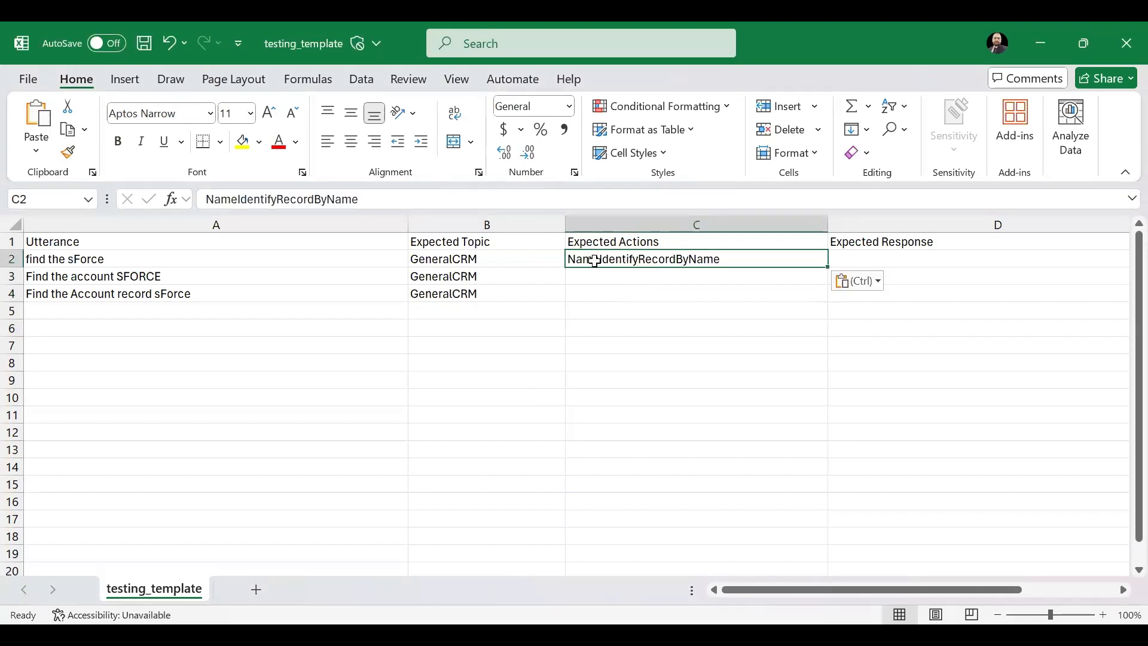
Remove the leading "Name" from C2 and add brackets and quotes so the cell reads ['IdentifyRecordByName'].
{"action": "double_click", "coordinate": [597, 260]}
{"action": "key", "text": "BackSpace"}
{"action": "key", "text": "BackSpace"}
{"action": "key", "text": "BackSpace"}
{"action": "key", "text": "BackSpace"}
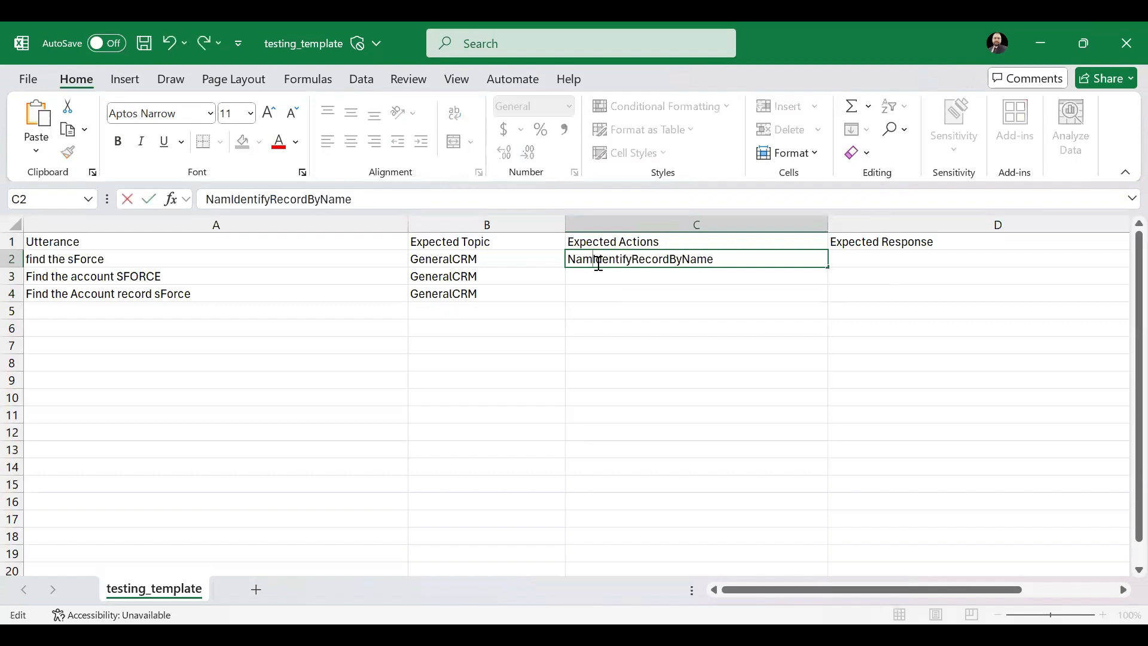
{"action": "type", "text": "["}
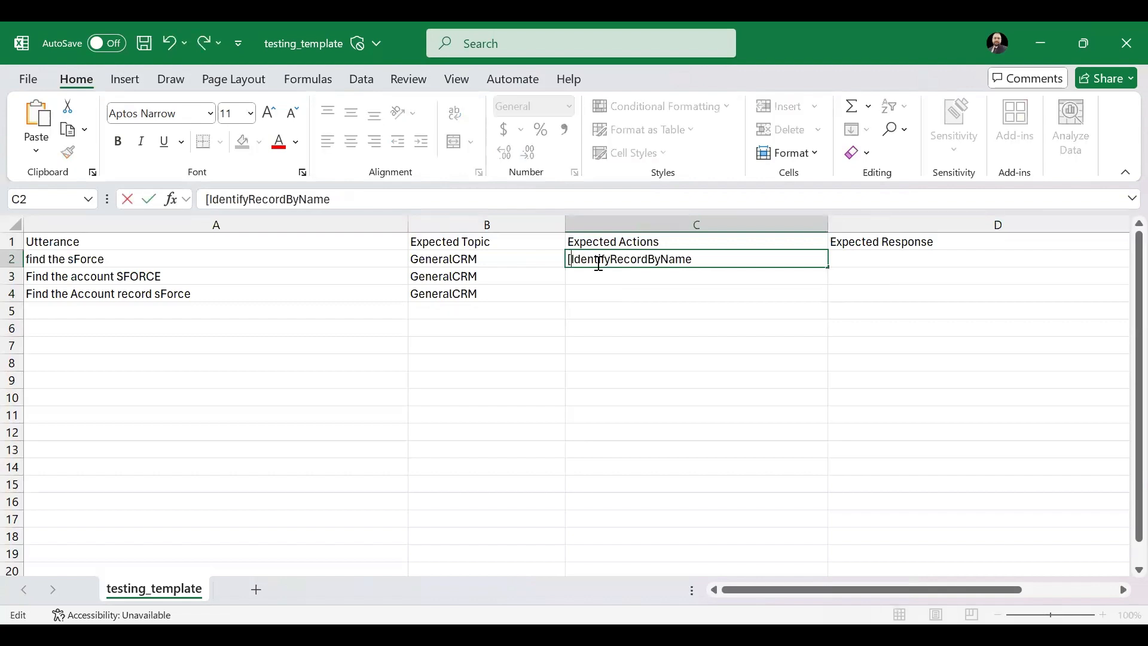
{"action": "type", "text": "'"}
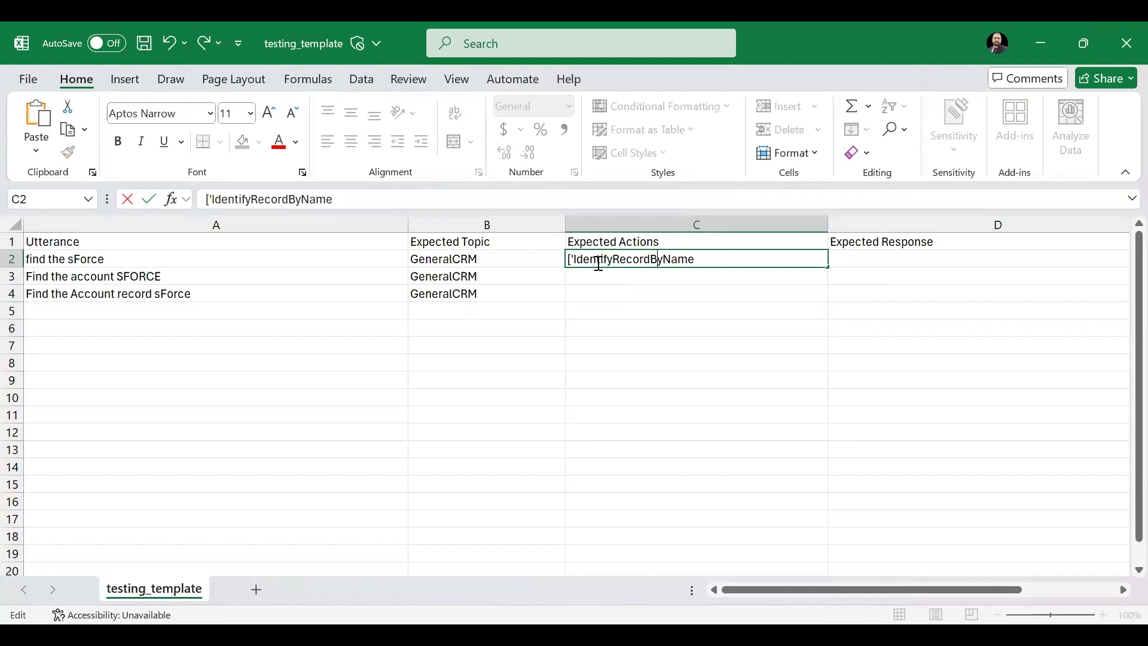
{"action": "type", "text": "']"}
{"action": "key", "text": "Return"}
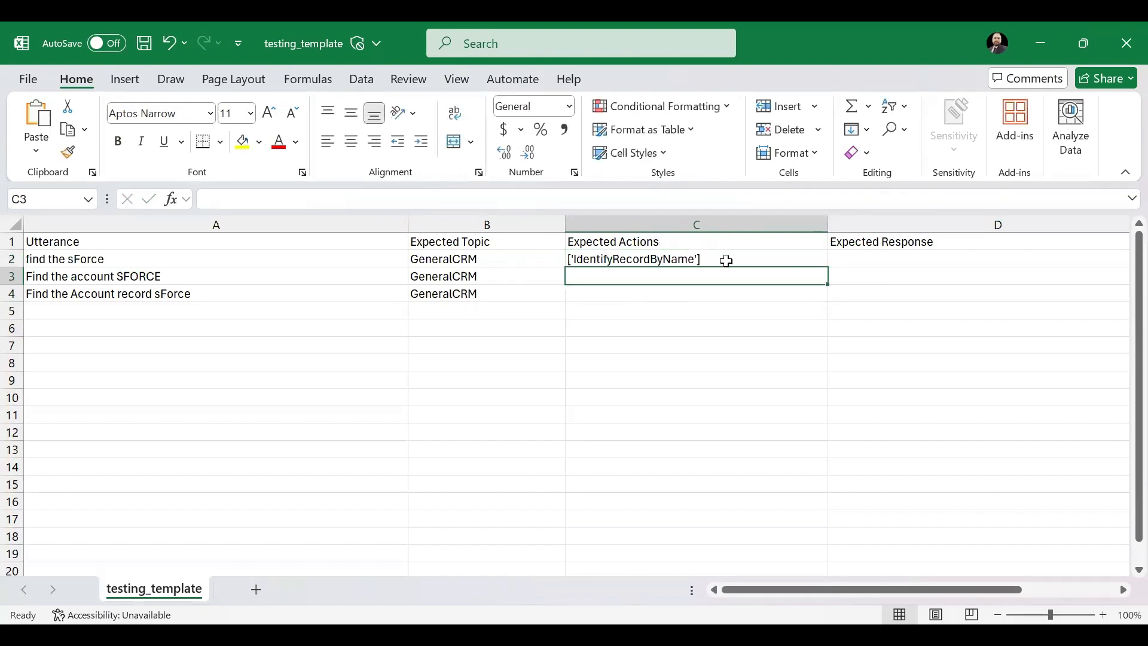
Copy the expected action ['IdentifyRecordByName'] from C2 into C3 and C4.
{"action": "left_click", "coordinate": [725, 260]}
{"action": "key", "text": "ctrl+c"}
{"action": "left_click", "coordinate": [709, 272]}
{"action": "key", "text": "ctrl+v"}
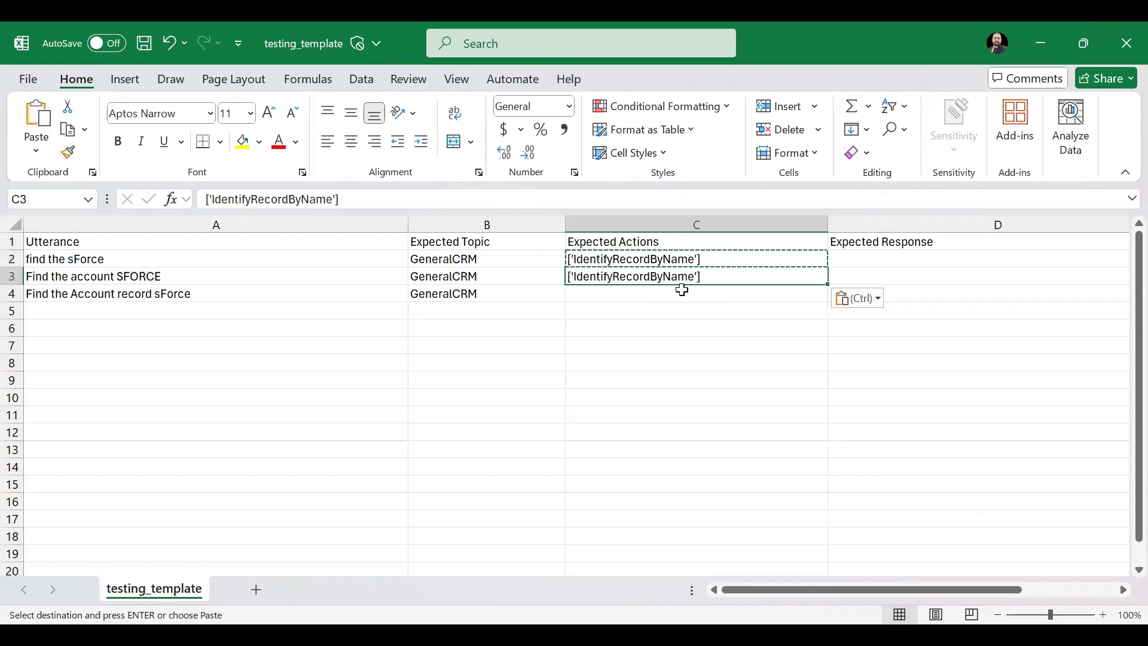
{"action": "left_click", "coordinate": [682, 290]}
{"action": "key", "text": "ctrl+v"}
Enter "Record should not be found" as the expected response for the first test case in D2.
{"action": "left_click", "coordinate": [879, 262]}
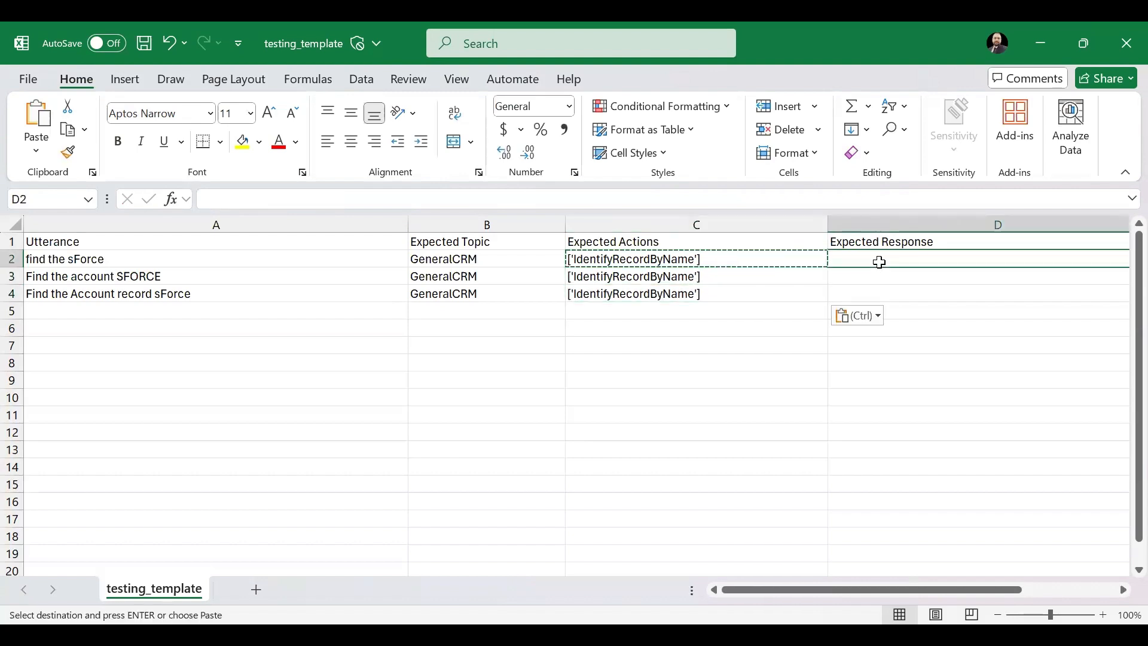
{"action": "type", "text": "Rec"}
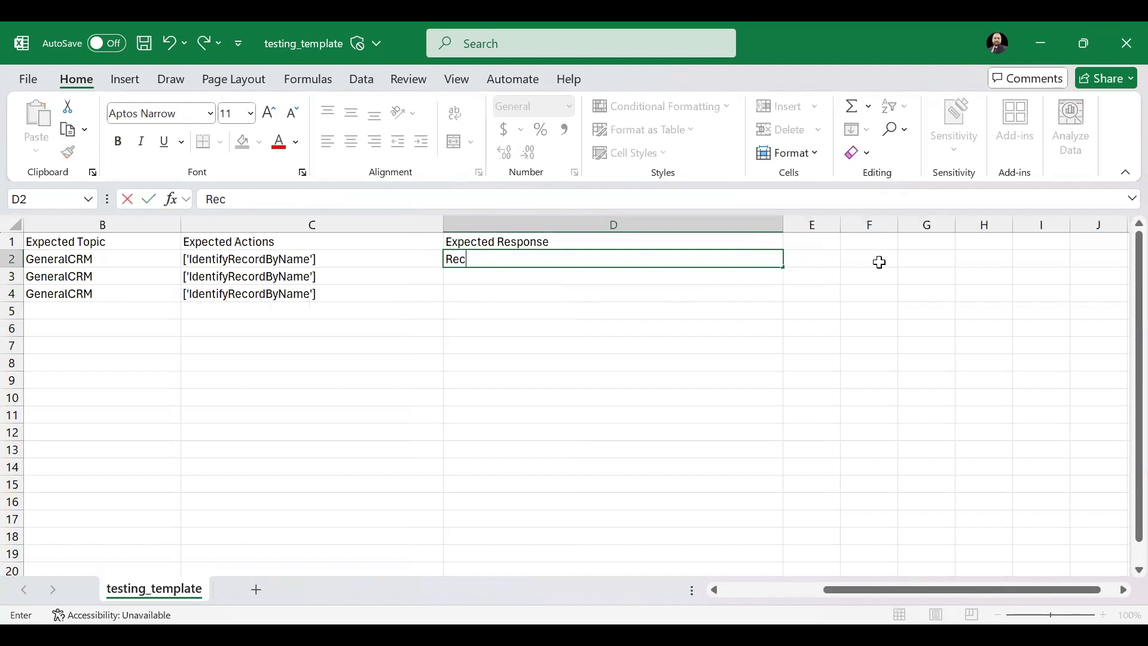
{"action": "type", "text": "ord h"}
{"action": "key", "text": "BackSpace"}
{"action": "type", "text": "should"}
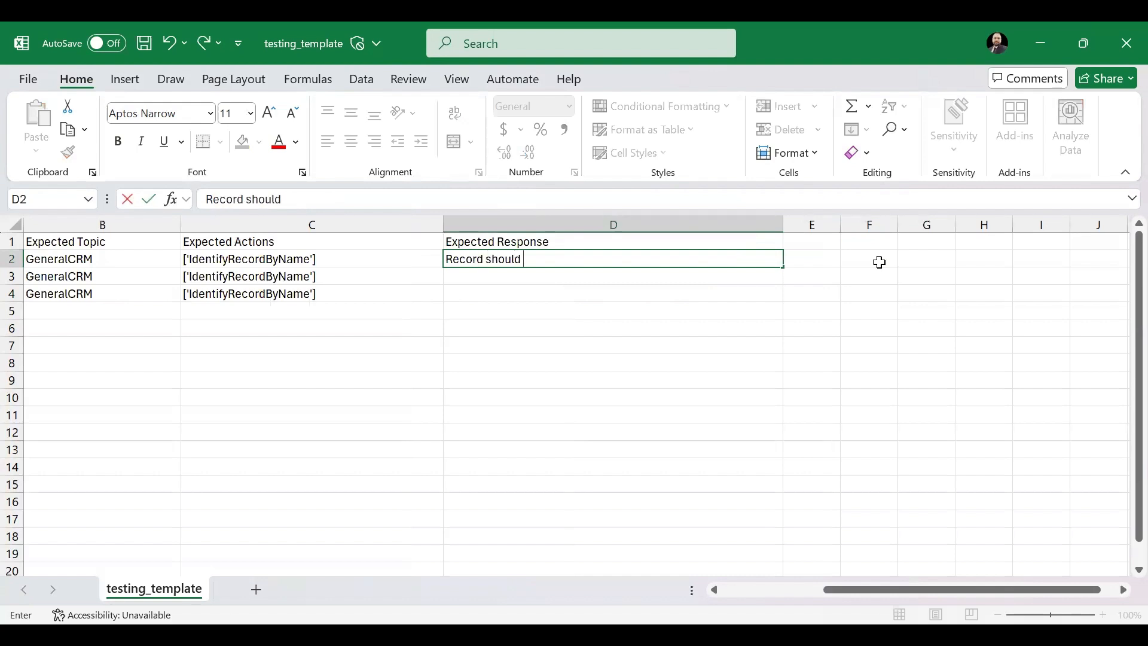
{"action": "type", "text": " not be found"}
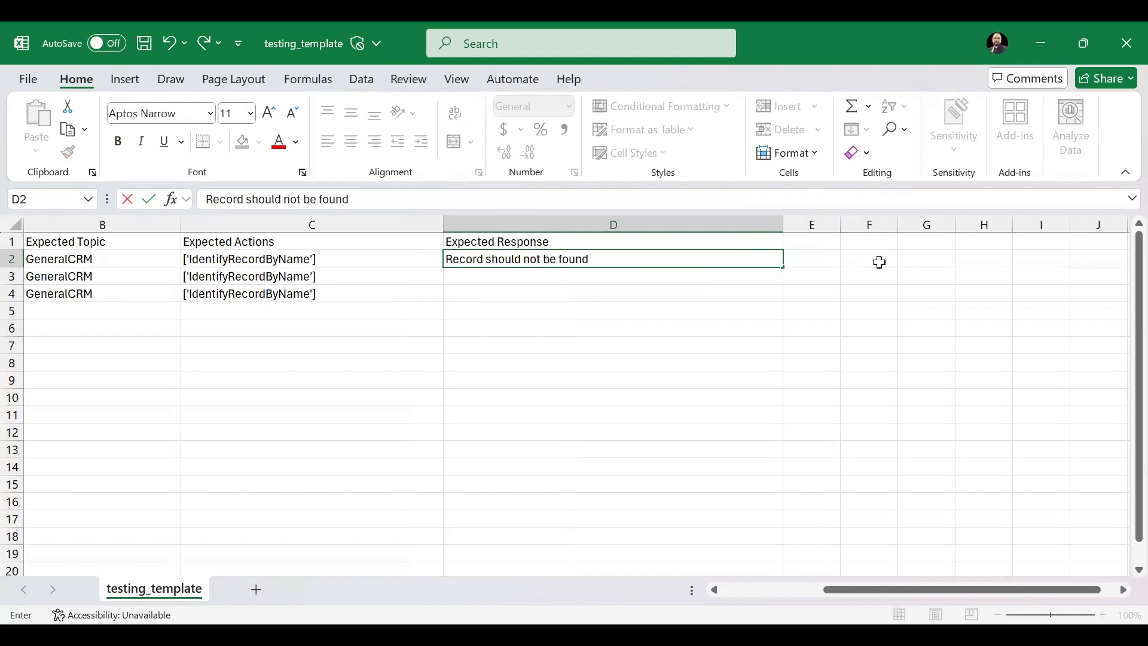
Copy the expected response "Record should not be found" from D2 into D3 and D4.
{"action": "left_click", "coordinate": [559, 261]}
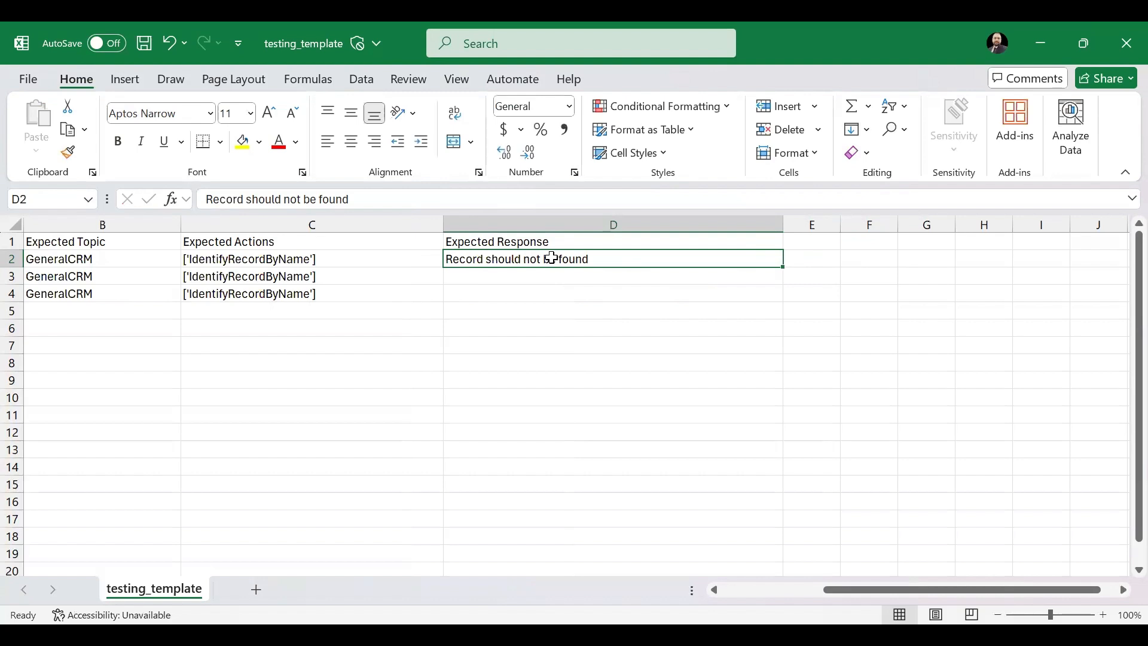
{"action": "key", "text": "ctrl+c"}
{"action": "left_click", "coordinate": [546, 272]}
{"action": "key", "text": "ctrl+v"}
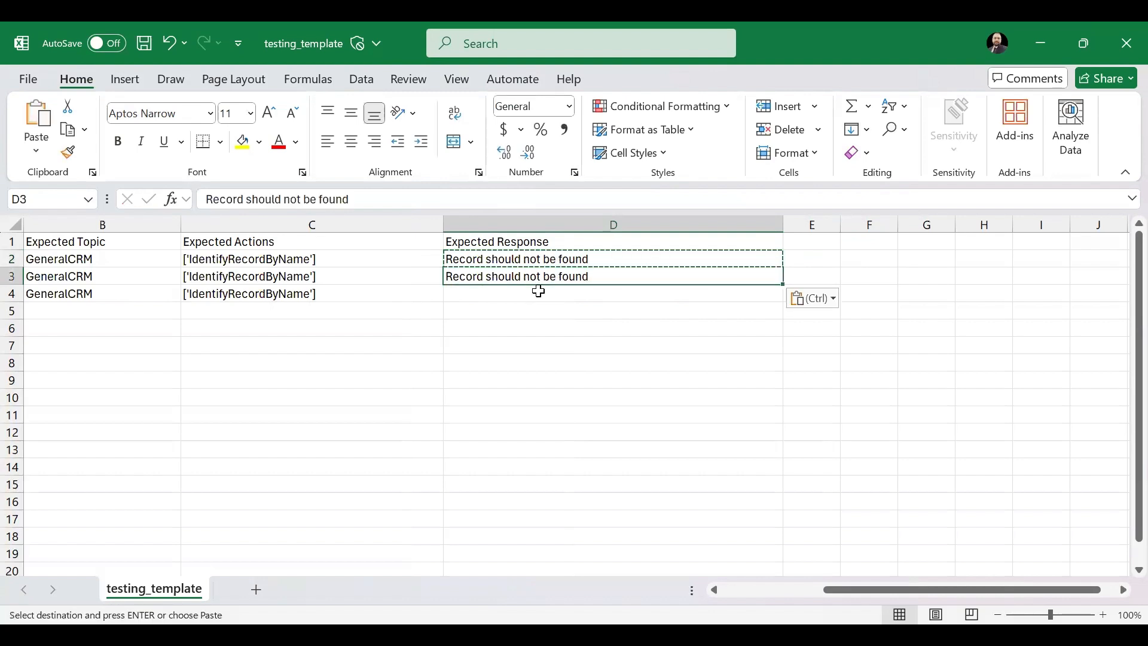
{"action": "left_click", "coordinate": [539, 291]}
{"action": "key", "text": "ctrl+v"}
Save the completed testing_template CSV file with its three test cases.
{"action": "left_click_drag", "start_coordinate": [846, 585], "coordinate": [741, 586]}
{"action": "key", "text": "ctrl+s"}
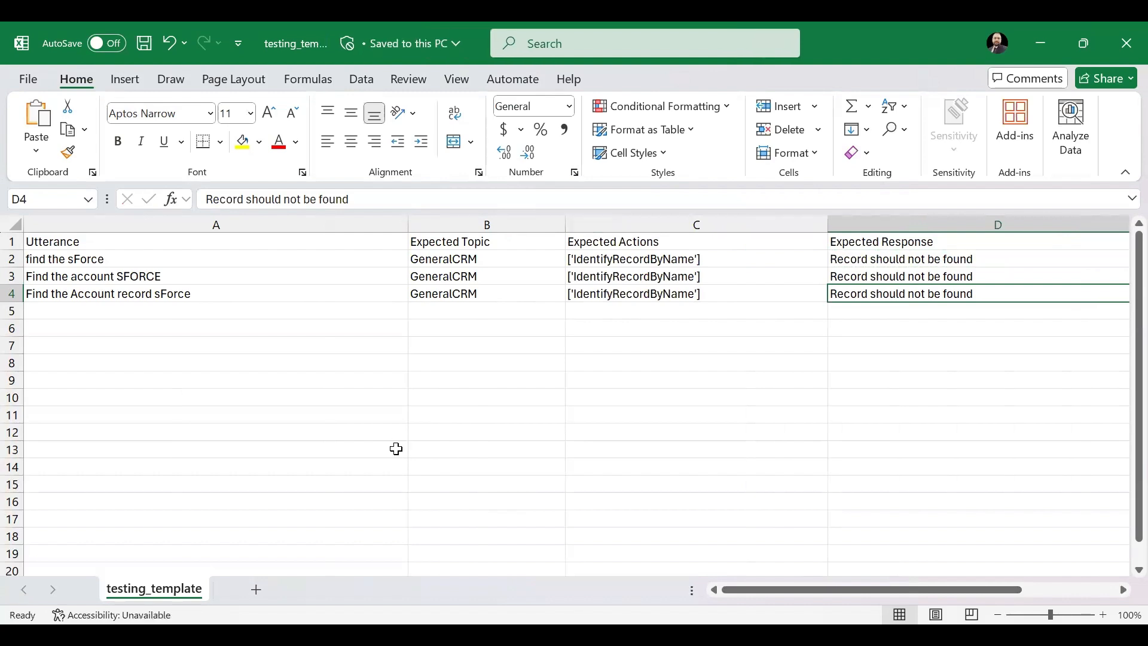
{"action": "key", "text": "ctrl+s"}
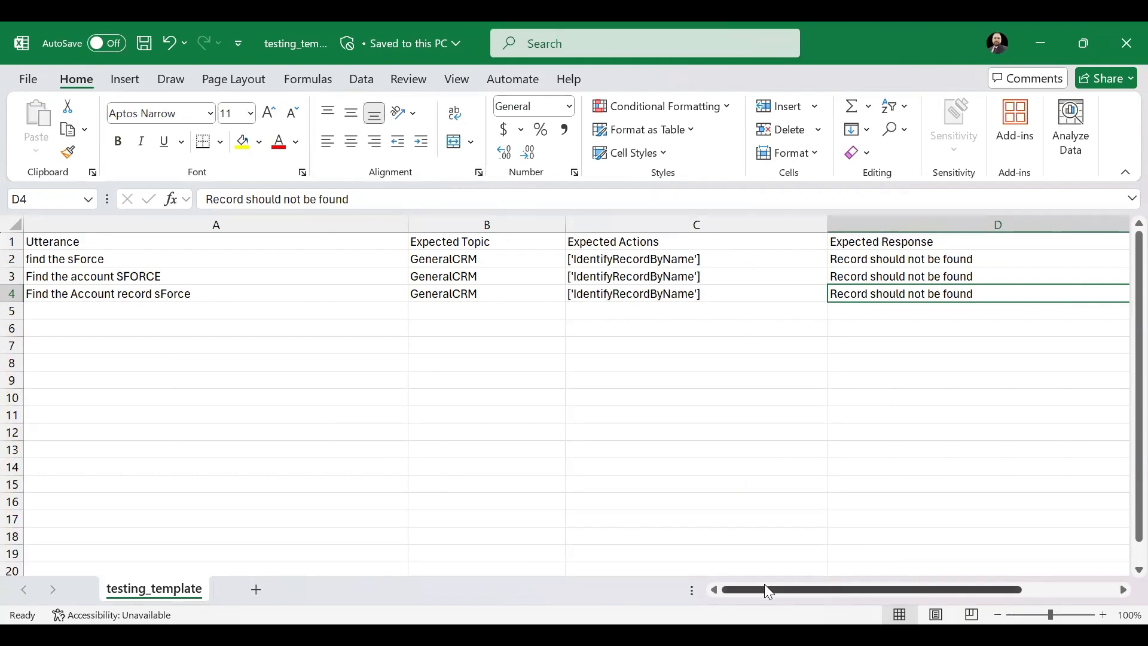
{"action": "mouse_move", "coordinate": [768, 590]}
{"action": "left_mouse_down"}
{"action": "mouse_move", "coordinate": [781, 592]}
{"action": "mouse_move", "coordinate": [753, 592]}
{"action": "left_mouse_up"}
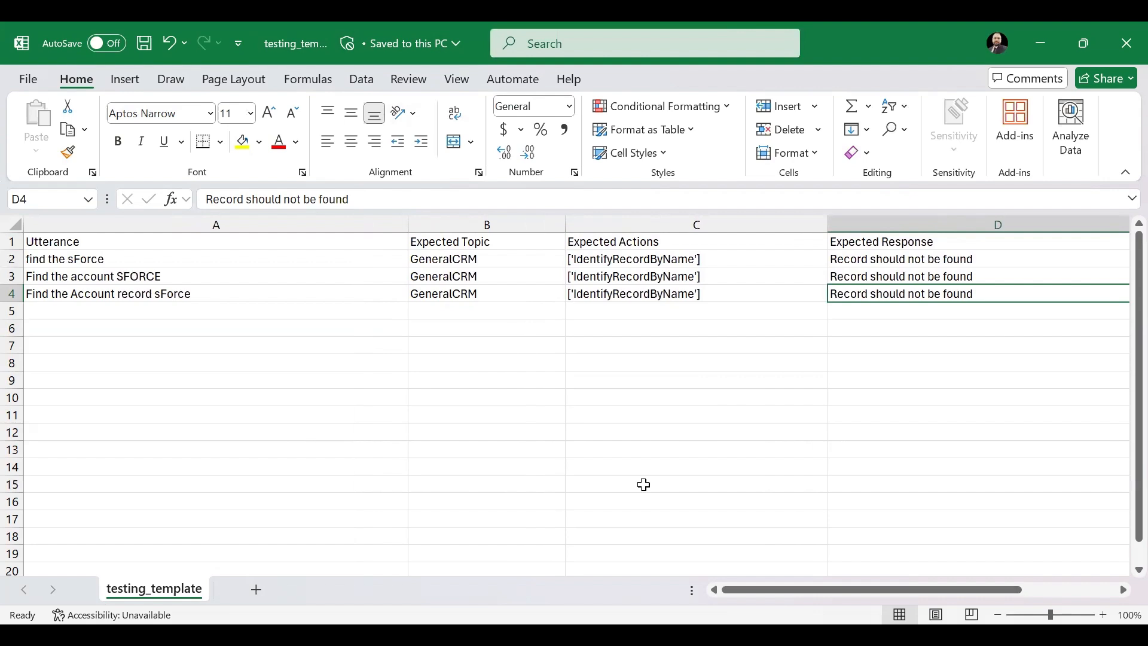
Switch to the New Test dialog in the browser, attach testing_template.csv as the test data, and run the test cases.
{"action": "key", "text": "alt+Tab"}
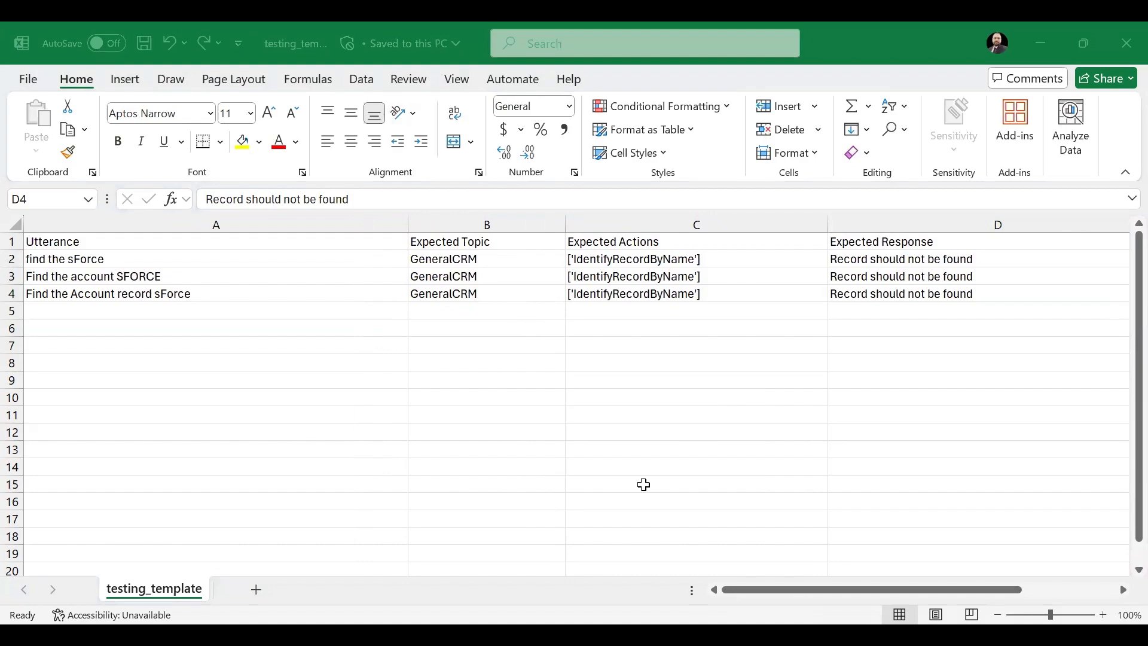
{"action": "key", "text": "alt+Tab"}
{"action": "key", "text": "alt+Tab"}
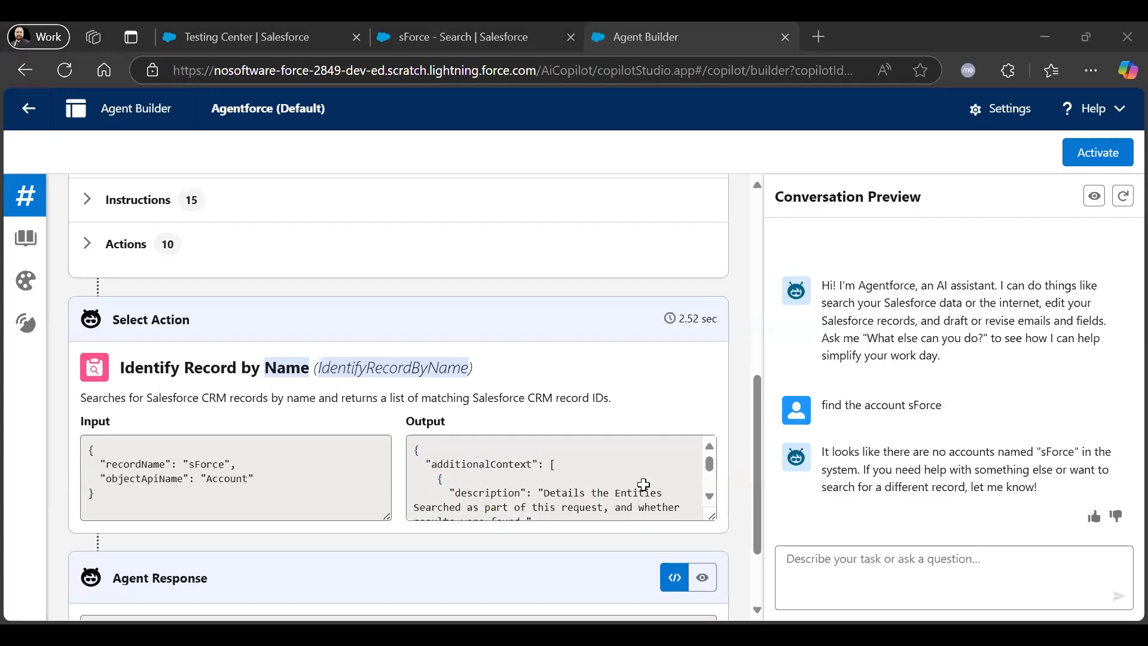
{"action": "left_click", "coordinate": [256, 30]}
{"action": "left_click", "coordinate": [734, 450]}
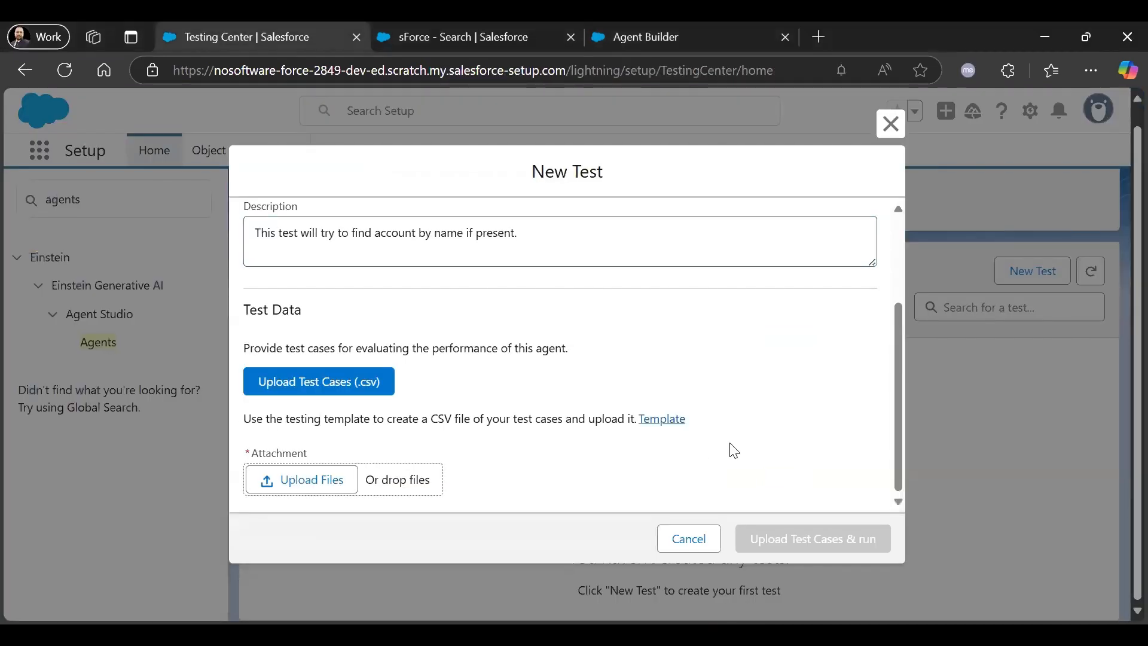
{"action": "left_click", "coordinate": [307, 489]}
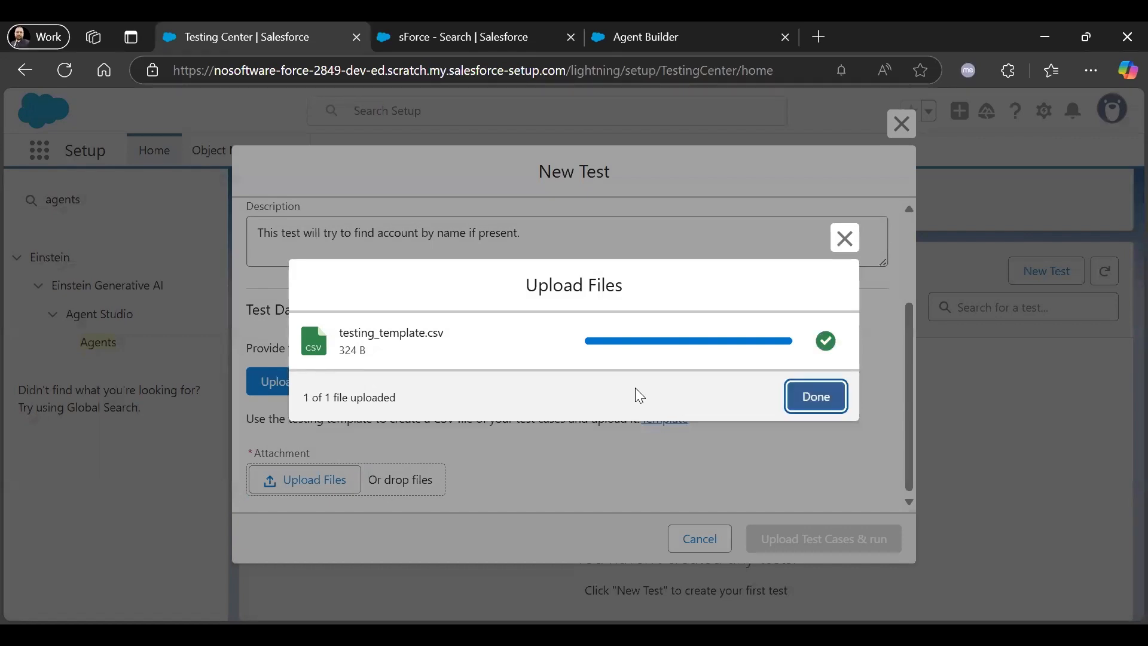
{"action": "left_click", "coordinate": [828, 402]}
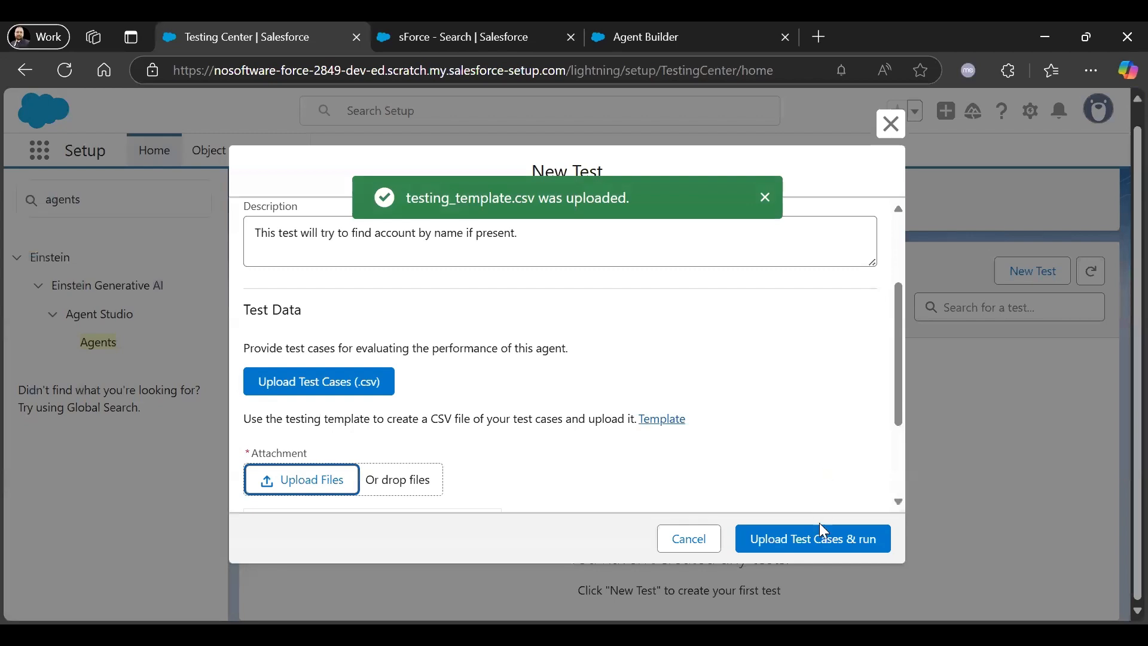
{"action": "left_click", "coordinate": [821, 537]}
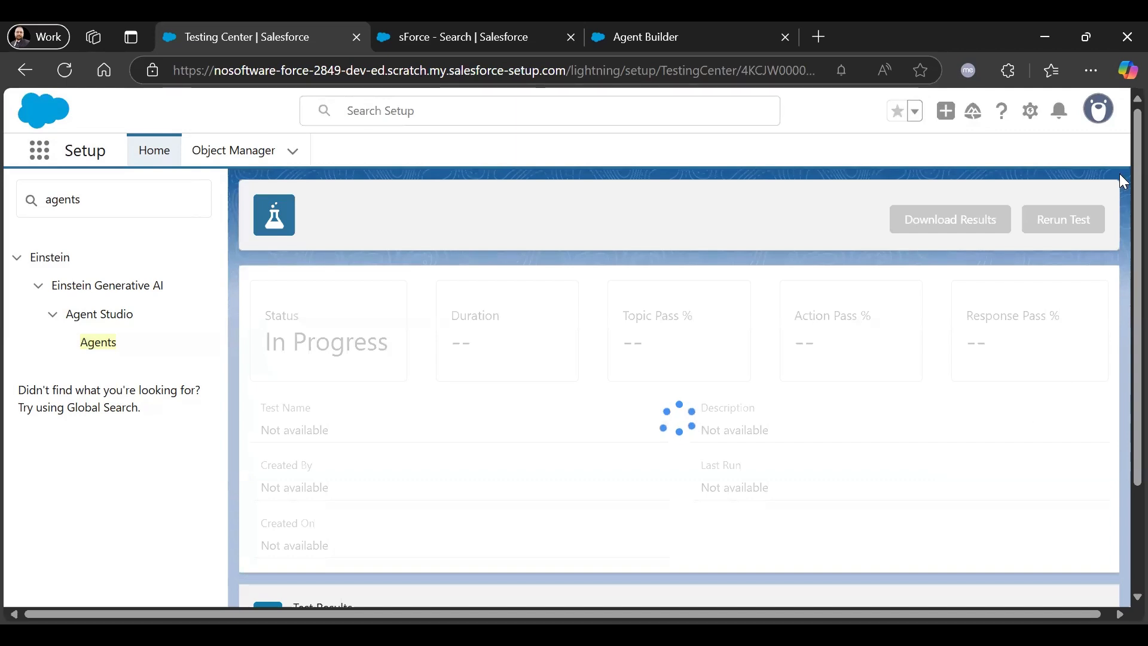
Look through the test details and all result columns of the running Found Account By Name test.
{"action": "scroll", "coordinate": [1120, 223], "scroll_direction": "down", "scroll_amount": 4}
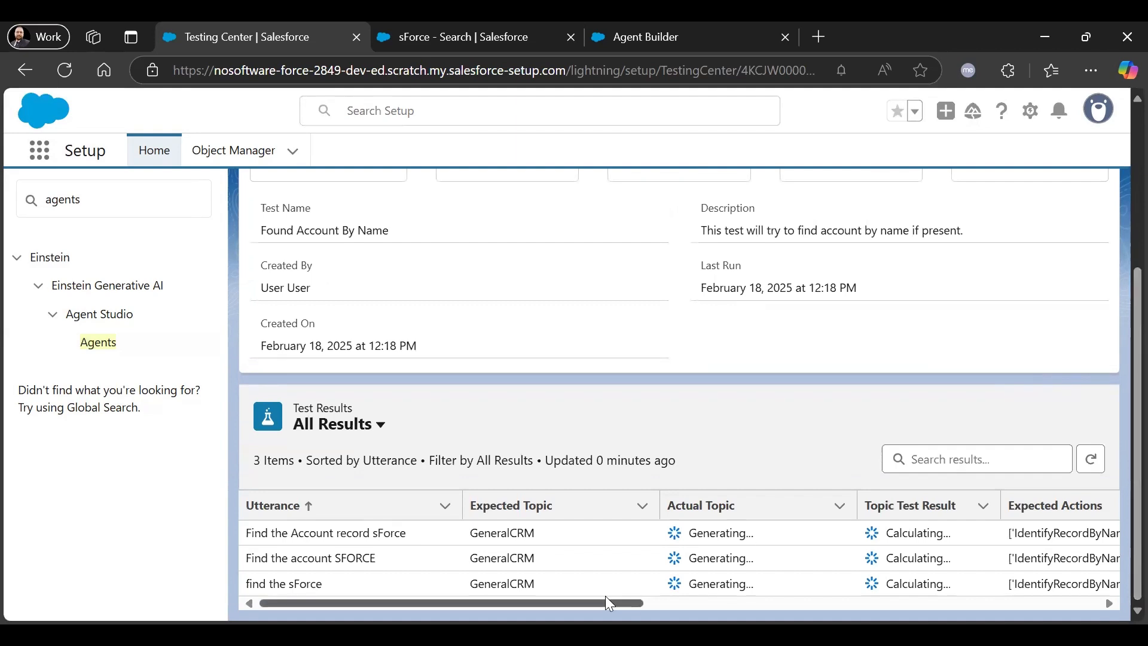
{"action": "left_click_drag", "start_coordinate": [605, 596], "coordinate": [1074, 602]}
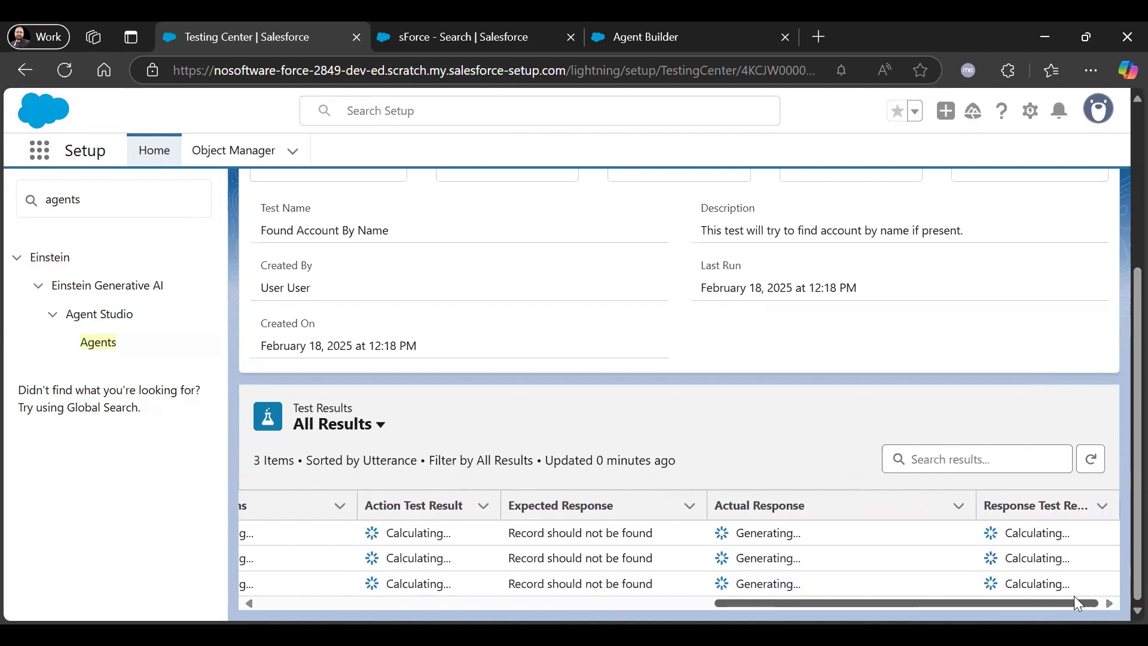
{"action": "left_click_drag", "start_coordinate": [972, 502], "coordinate": [846, 503]}
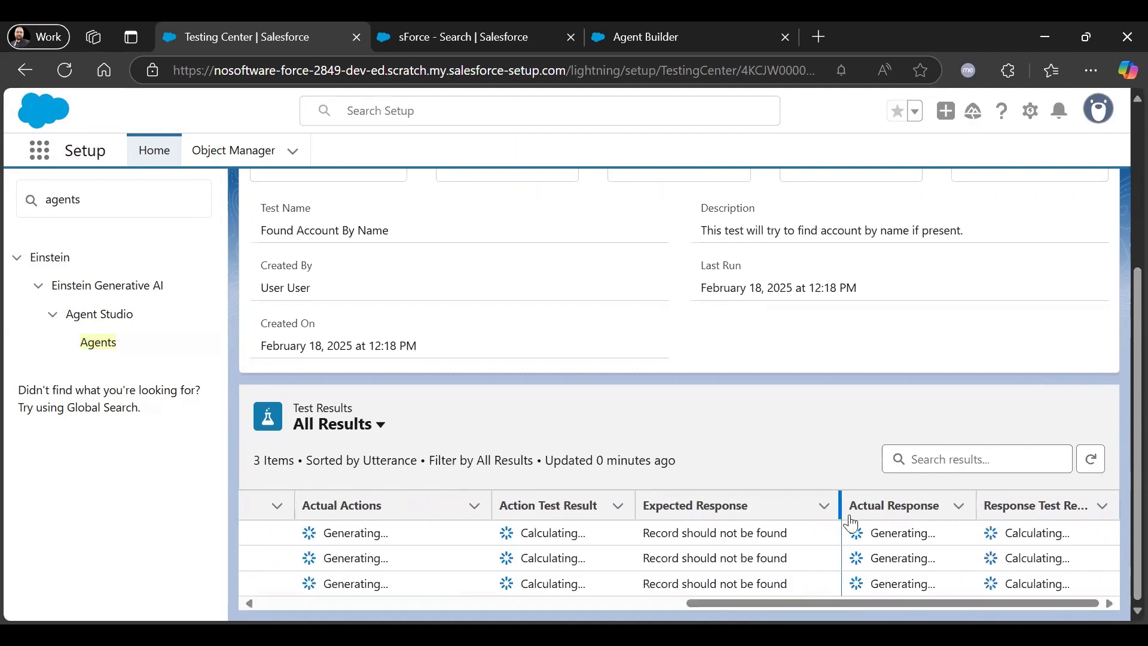
{"action": "left_click_drag", "start_coordinate": [946, 603], "coordinate": [472, 602]}
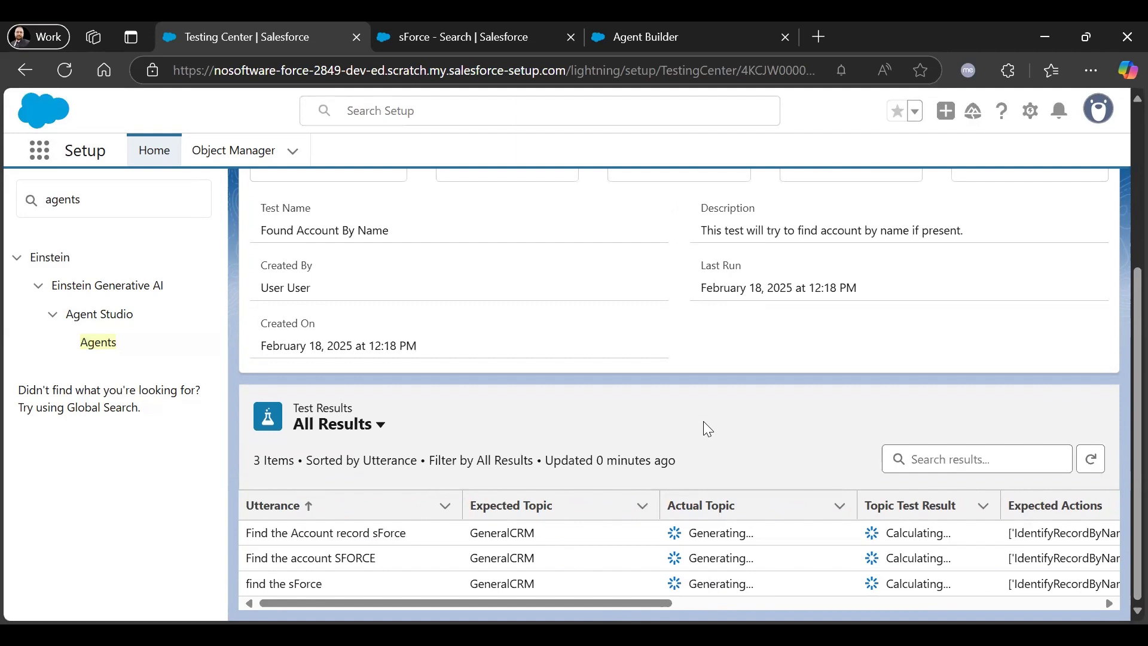
{"action": "scroll", "coordinate": [703, 420], "scroll_direction": "up", "scroll_amount": 5}
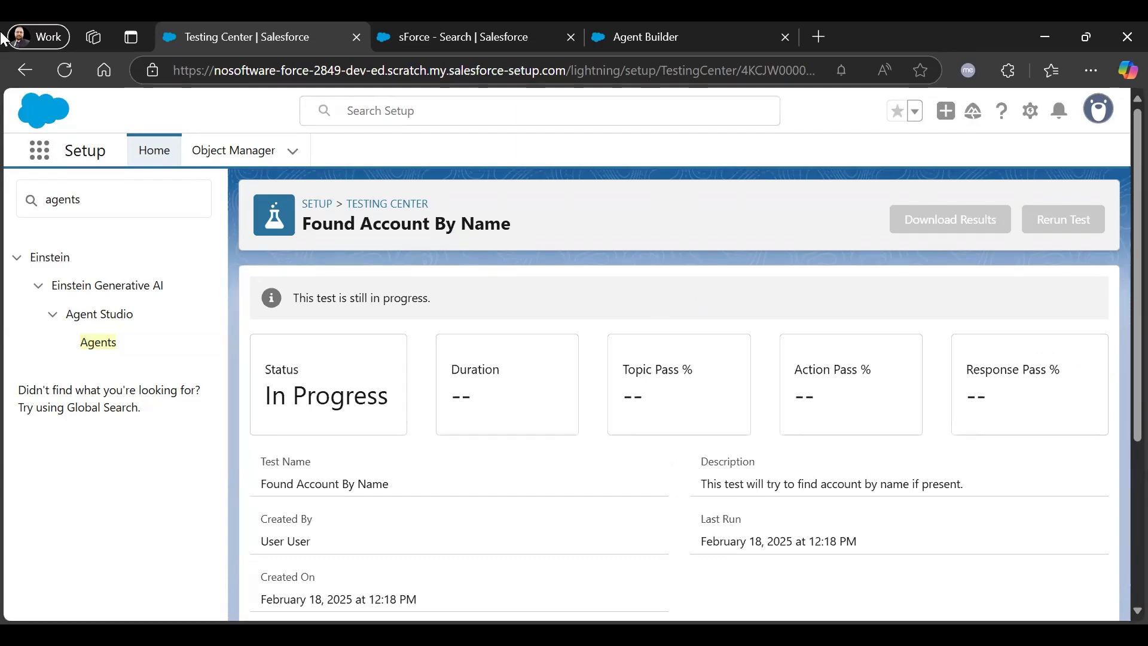
Reload the test page and examine the status, duration and pass percentages for topic, action and response.
{"action": "left_click", "coordinate": [70, 71]}
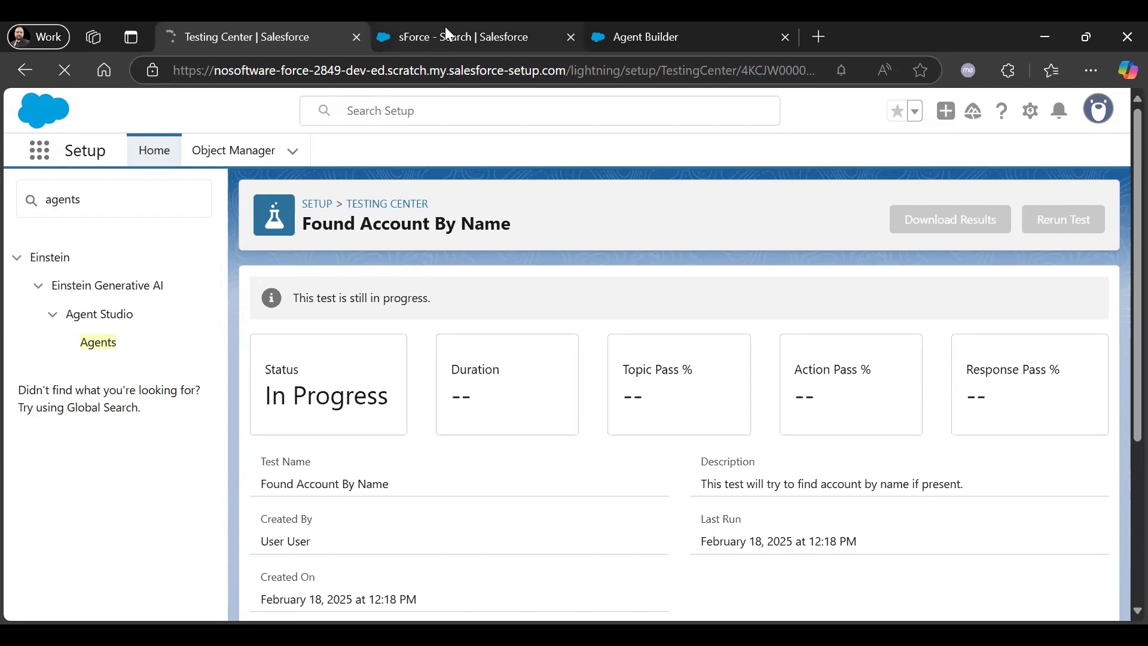
{"action": "mouse_move", "coordinate": [446, 28]}
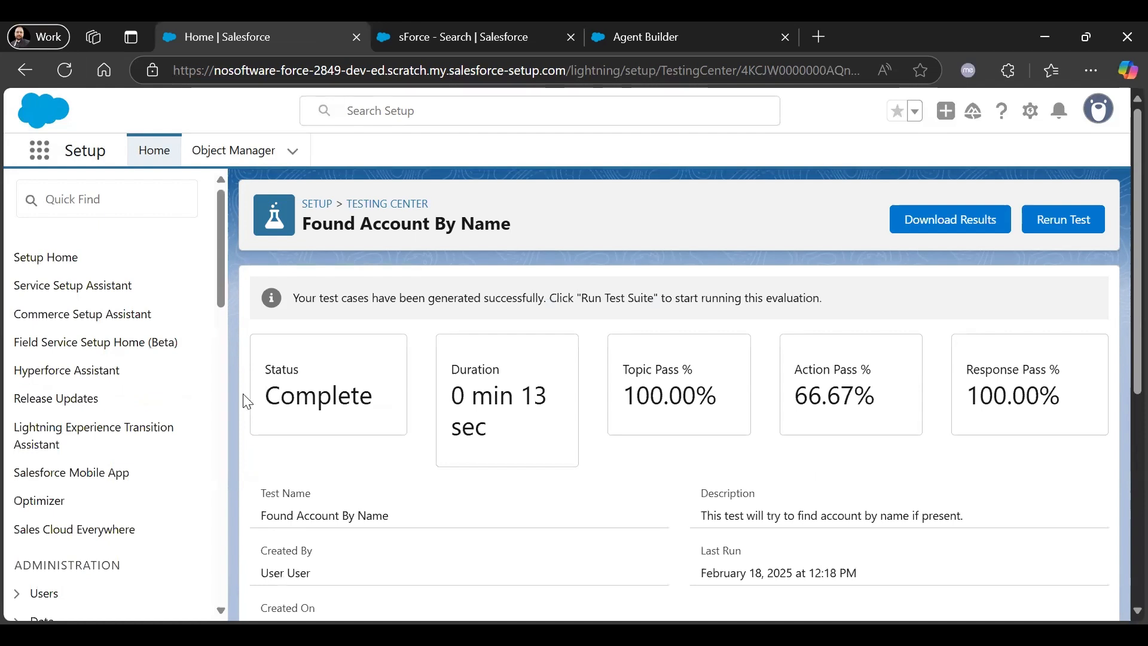
{"action": "double_click", "coordinate": [396, 412]}
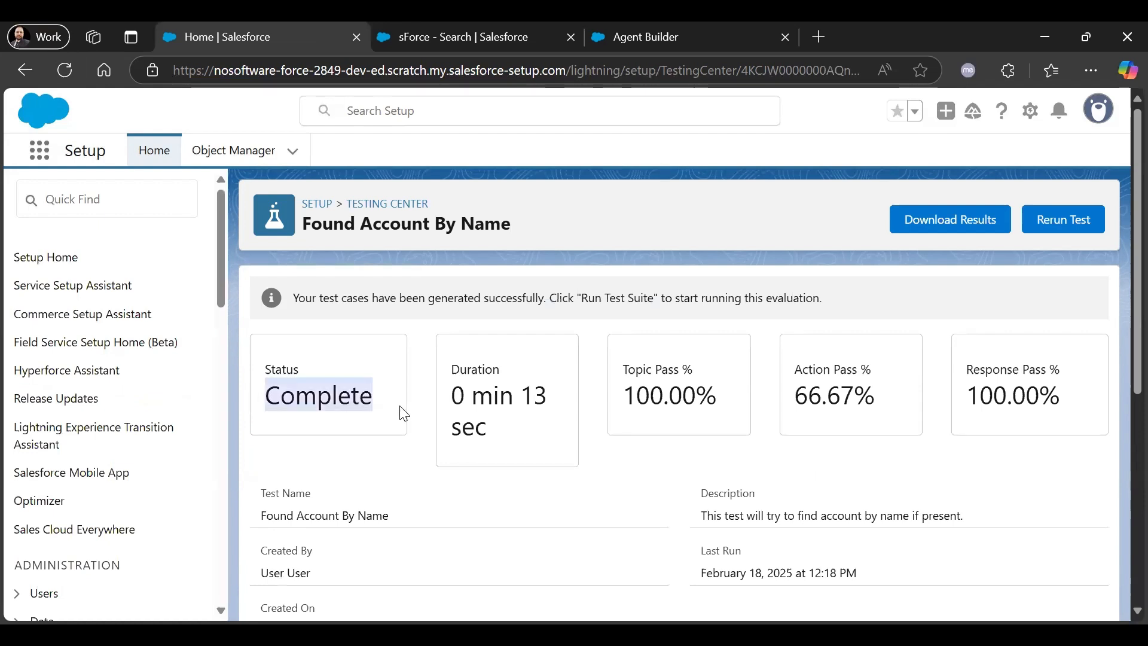
{"action": "left_click", "coordinate": [521, 401]}
{"action": "left_click_drag", "start_coordinate": [521, 400], "coordinate": [549, 447]}
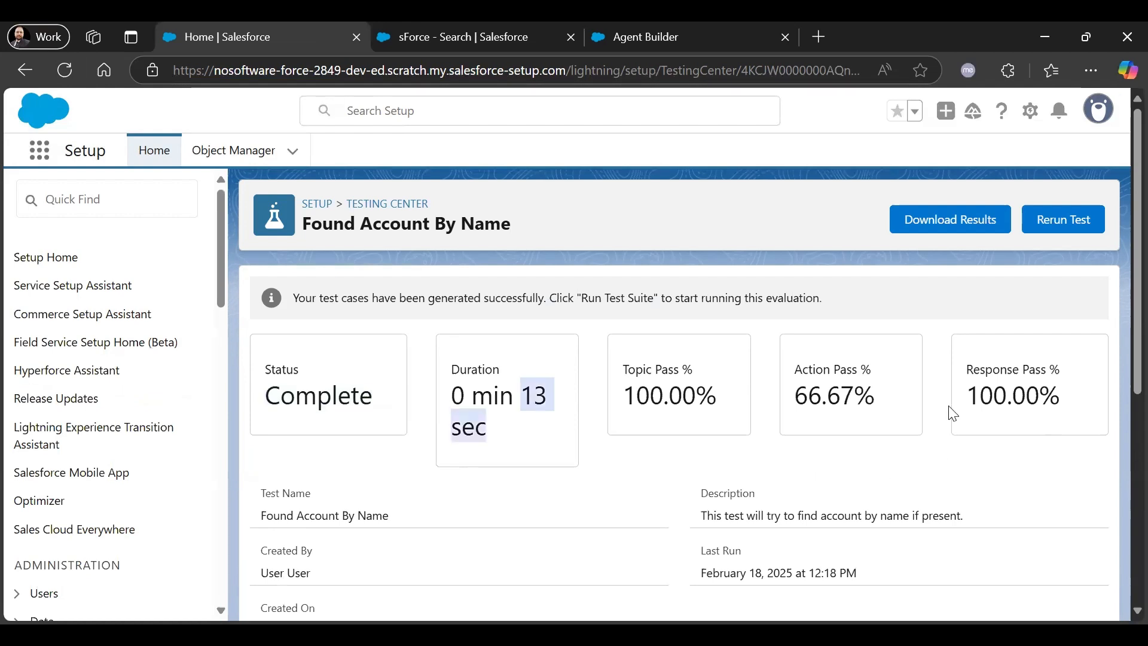
{"action": "left_click", "coordinate": [684, 436]}
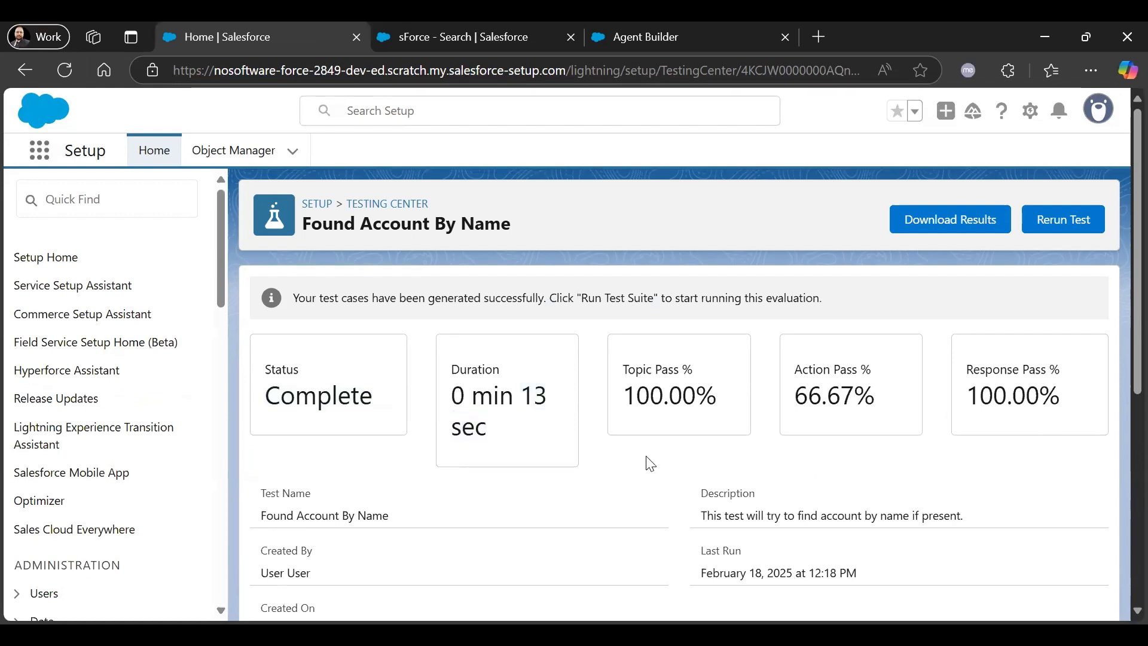
Compare the expected and actual topics, actions and responses, with their test results, for each utterance in the results table.
{"action": "scroll", "coordinate": [647, 464], "scroll_direction": "down", "scroll_amount": 3}
{"action": "scroll", "coordinate": [630, 567], "scroll_direction": "down", "scroll_amount": 3}
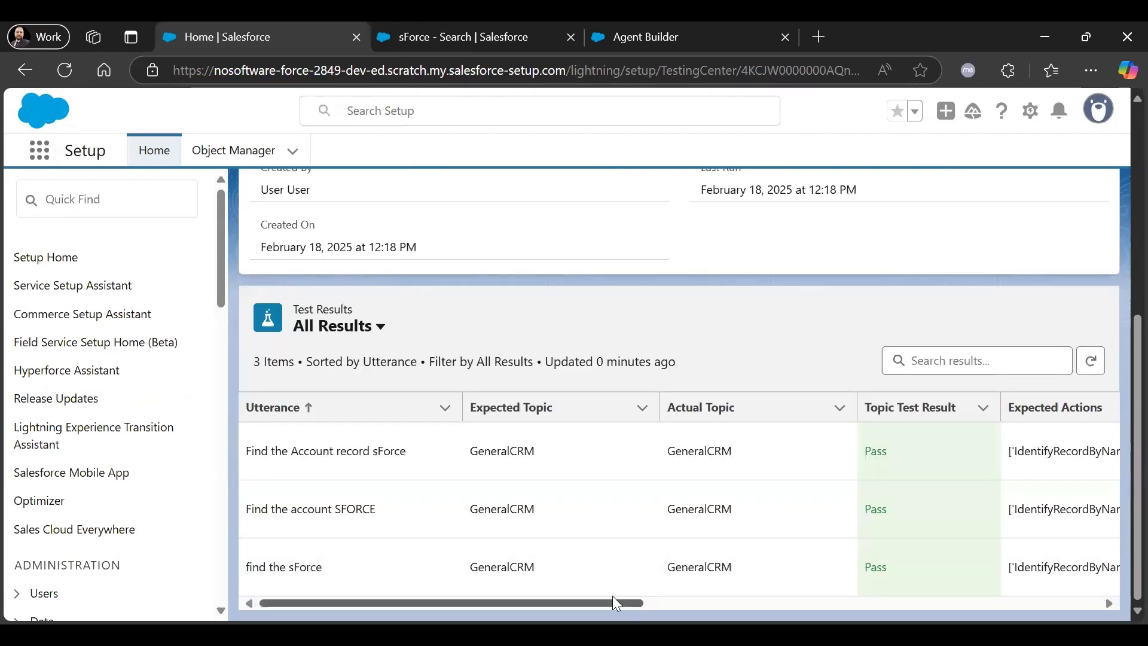
{"action": "scroll", "coordinate": [643, 595], "scroll_direction": "right", "scroll_amount": 1}
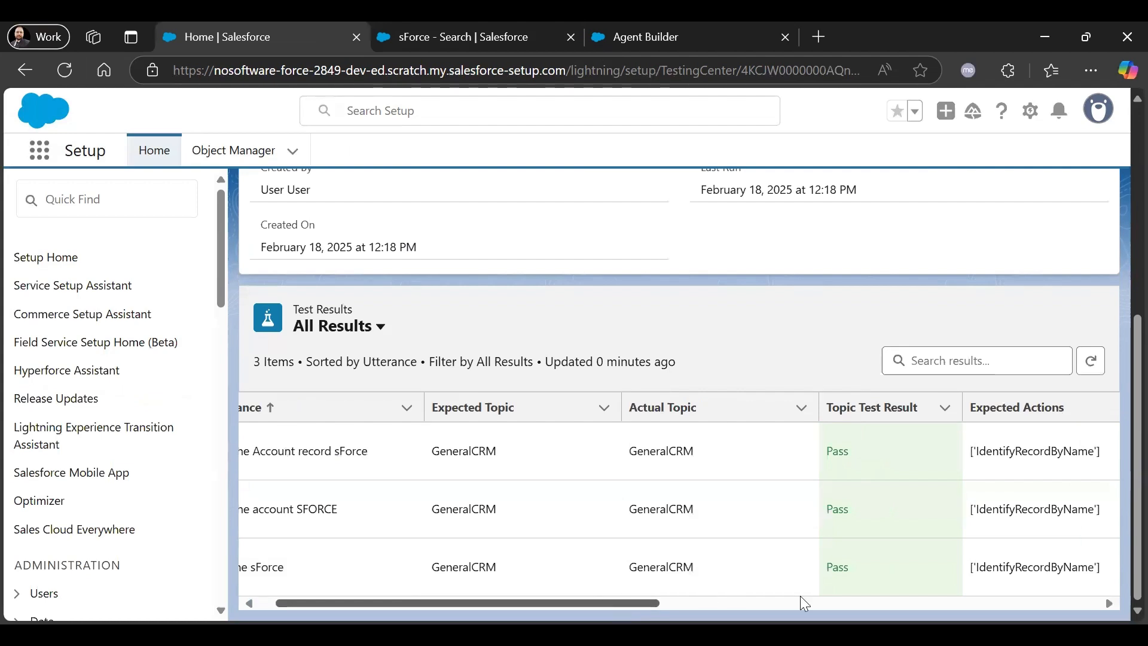
{"action": "scroll", "coordinate": [801, 597], "scroll_direction": "right", "scroll_amount": 5}
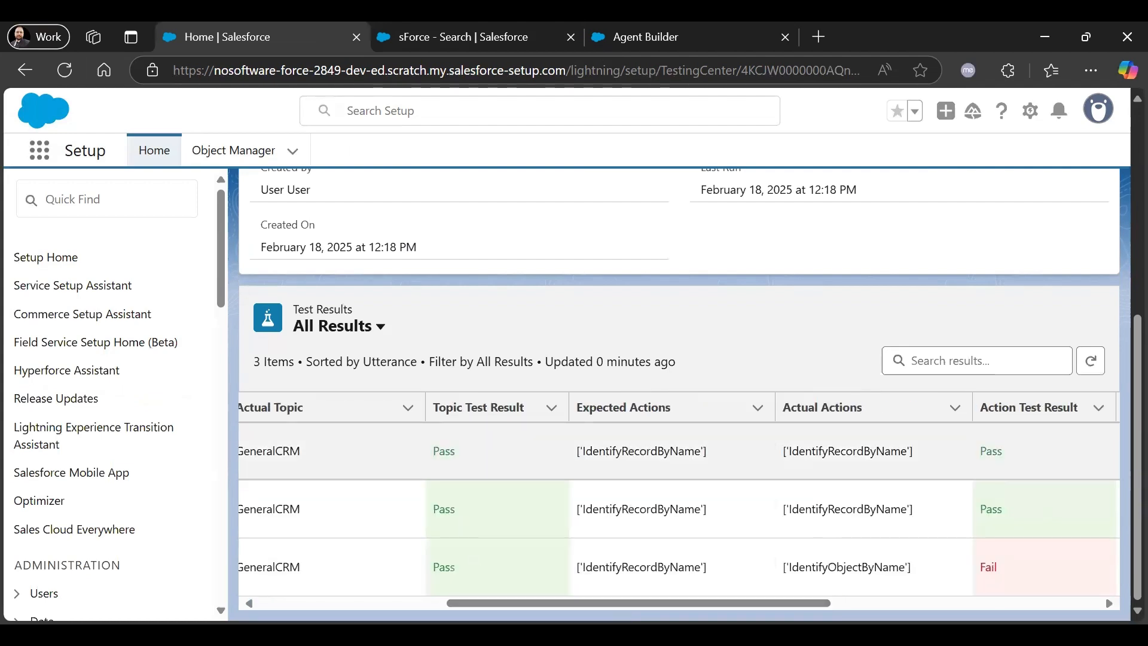
{"action": "scroll", "coordinate": [771, 596], "scroll_direction": "right", "scroll_amount": 1}
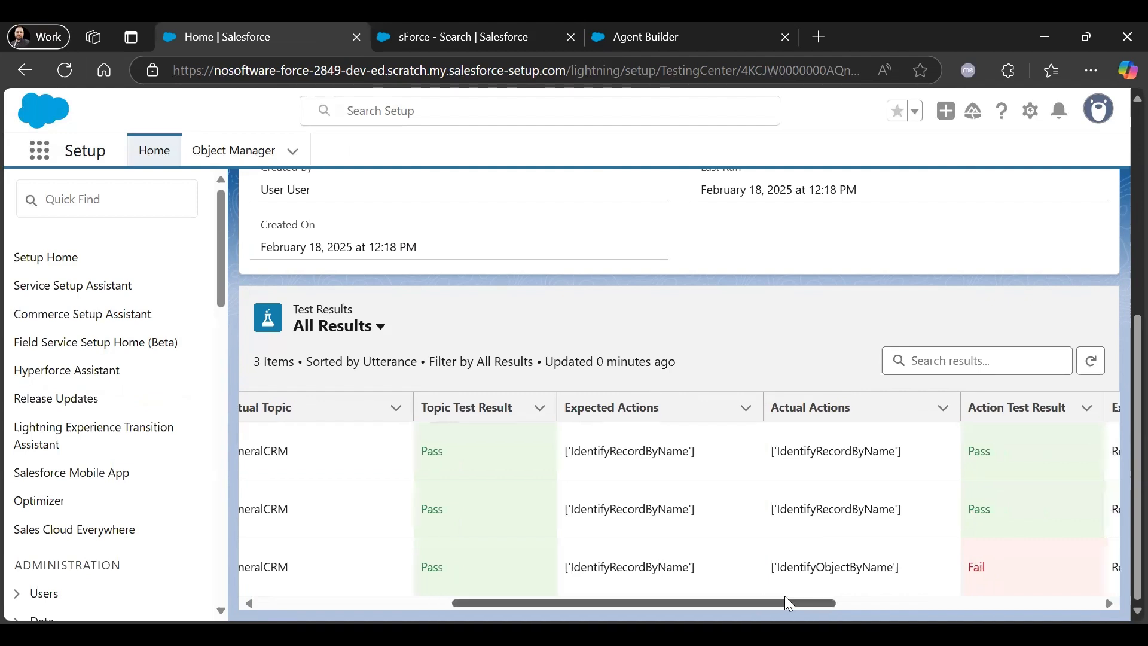
{"action": "scroll", "coordinate": [808, 604], "scroll_direction": "right", "scroll_amount": 3}
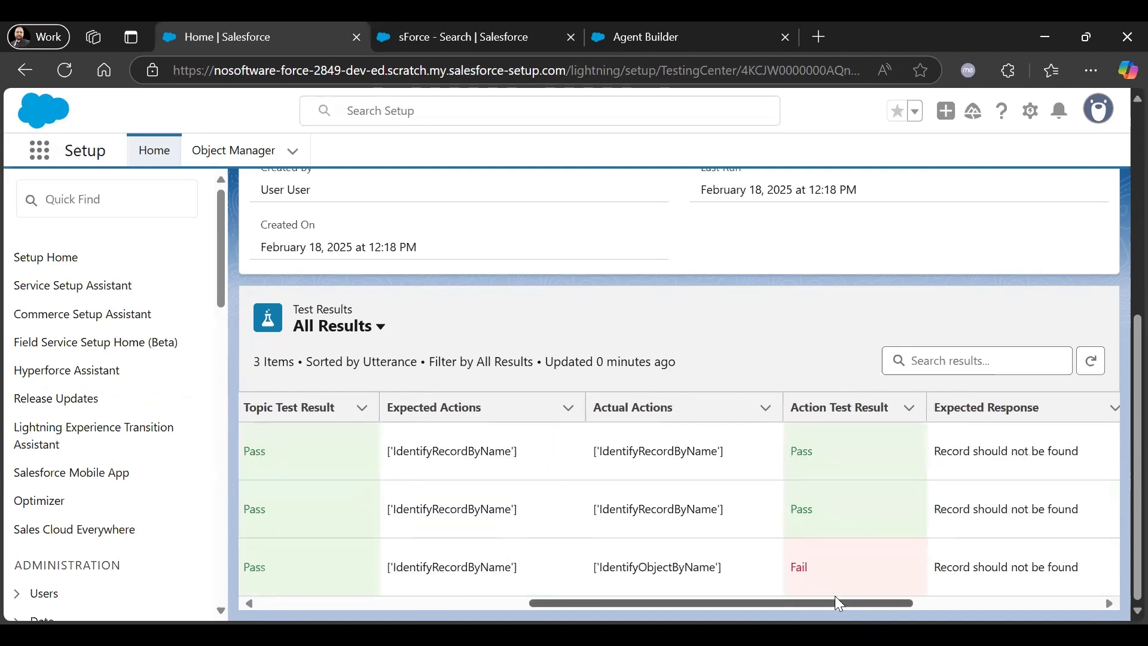
{"action": "left_click_drag", "start_coordinate": [872, 597], "coordinate": [901, 597]}
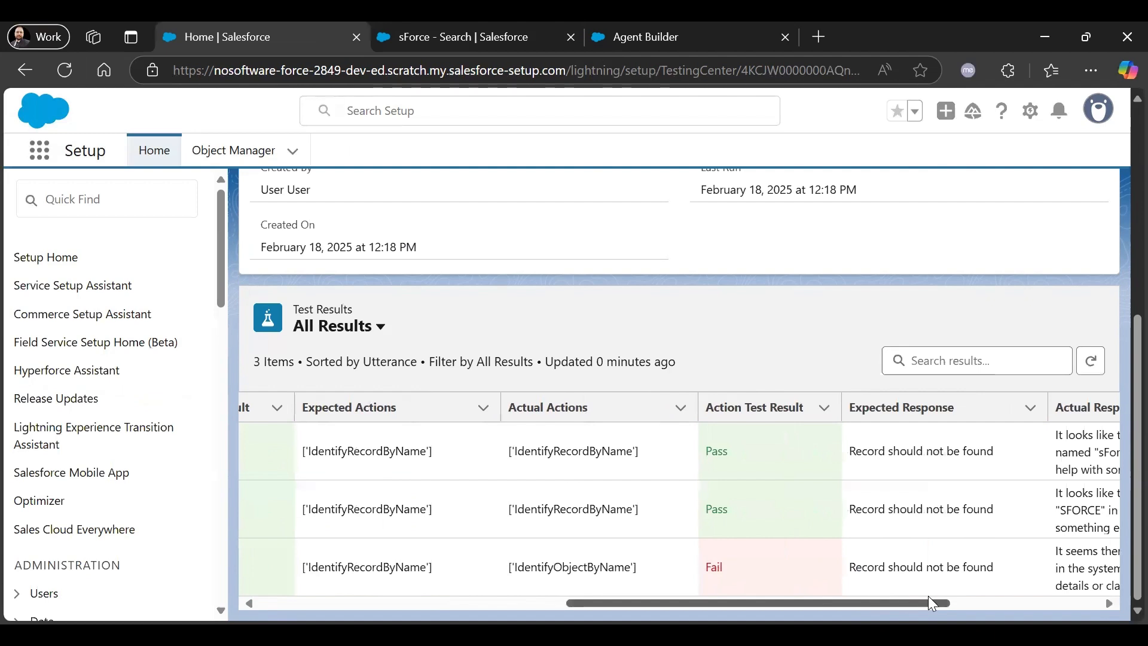
{"action": "scroll", "coordinate": [928, 596], "scroll_direction": "right", "scroll_amount": 3}
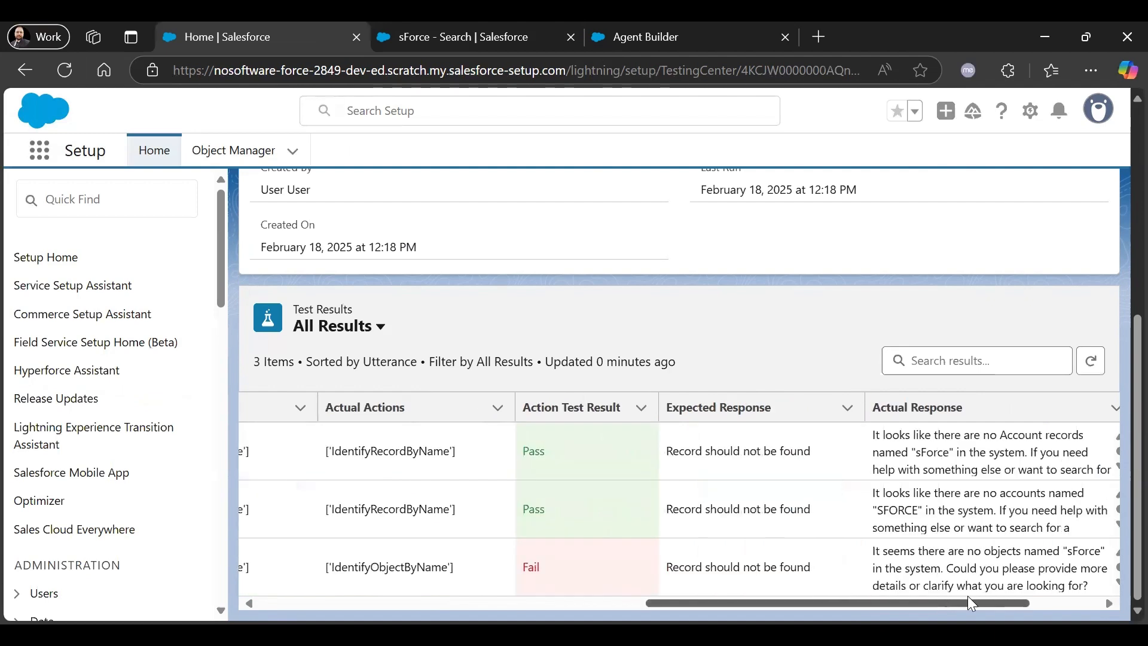
{"action": "scroll", "coordinate": [967, 596], "scroll_direction": "right", "scroll_amount": 1}
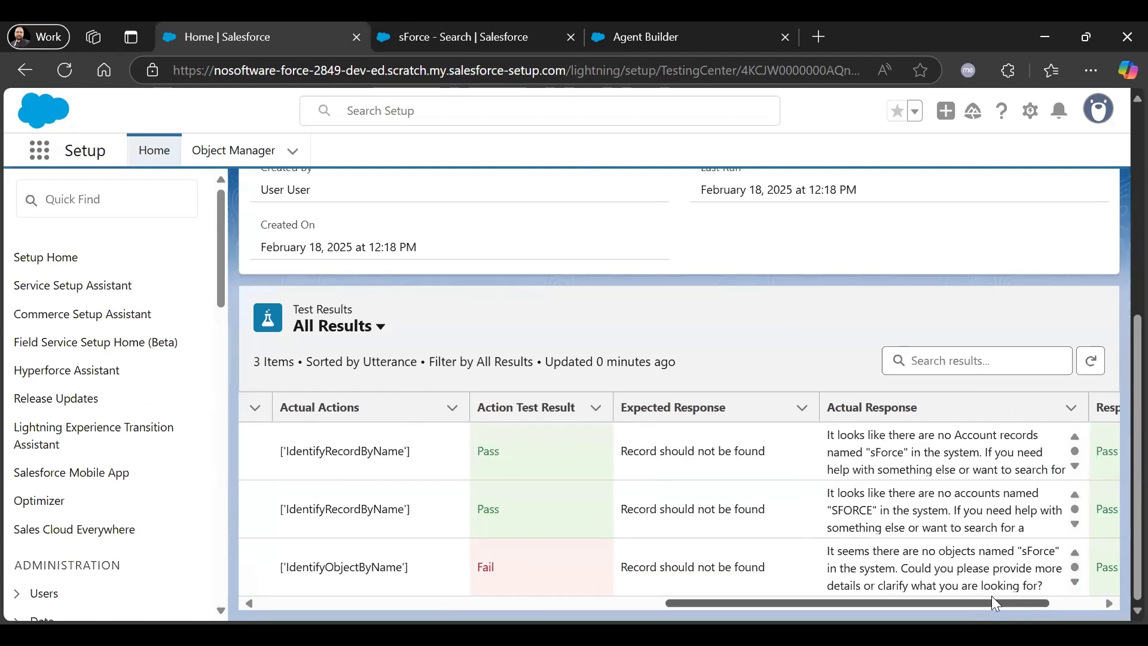
{"action": "scroll", "coordinate": [991, 595], "scroll_direction": "right", "scroll_amount": 1}
{"action": "left_click_drag", "start_coordinate": [880, 603], "coordinate": [451, 602]}
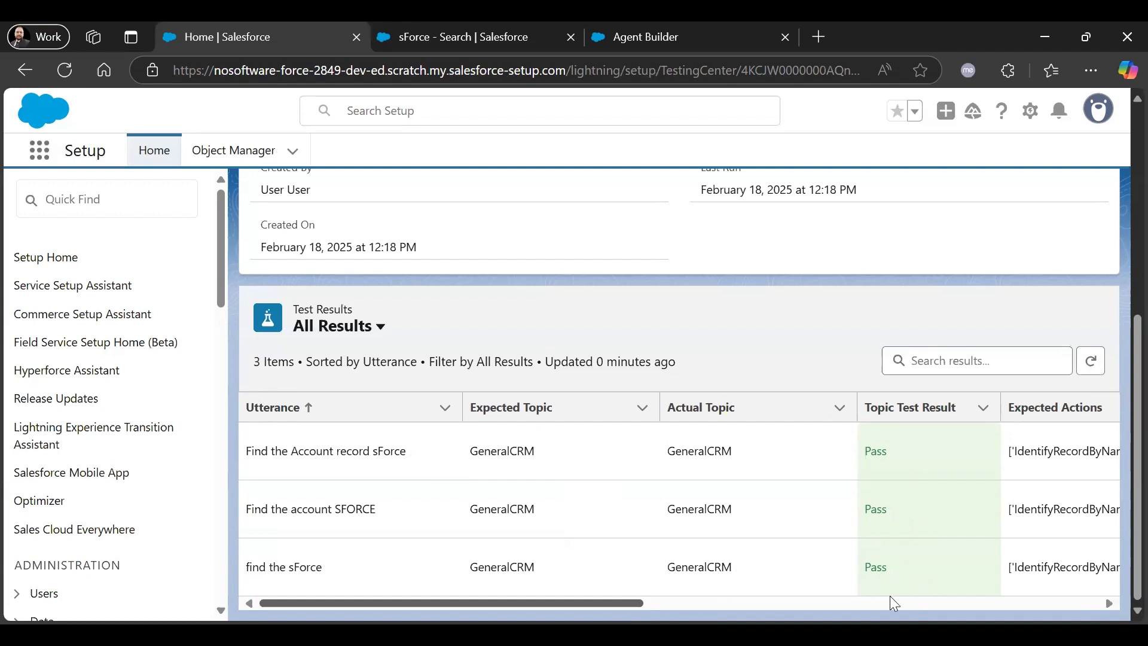
{"action": "left_click", "coordinate": [937, 600]}
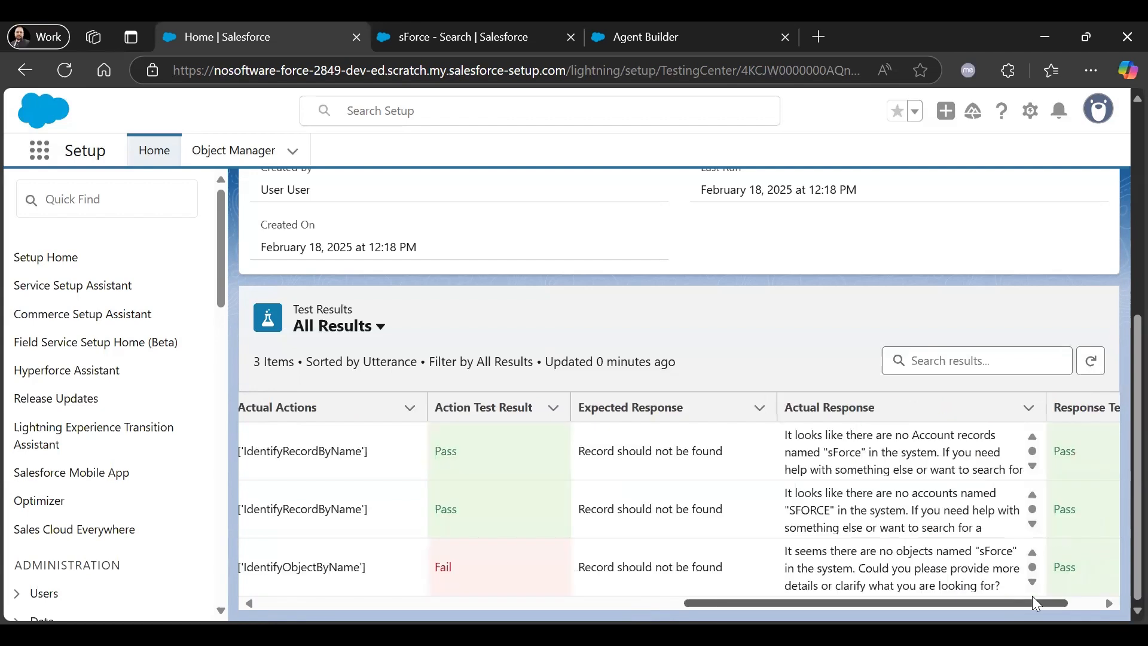
{"action": "scroll", "coordinate": [1032, 595], "scroll_direction": "right", "scroll_amount": 2}
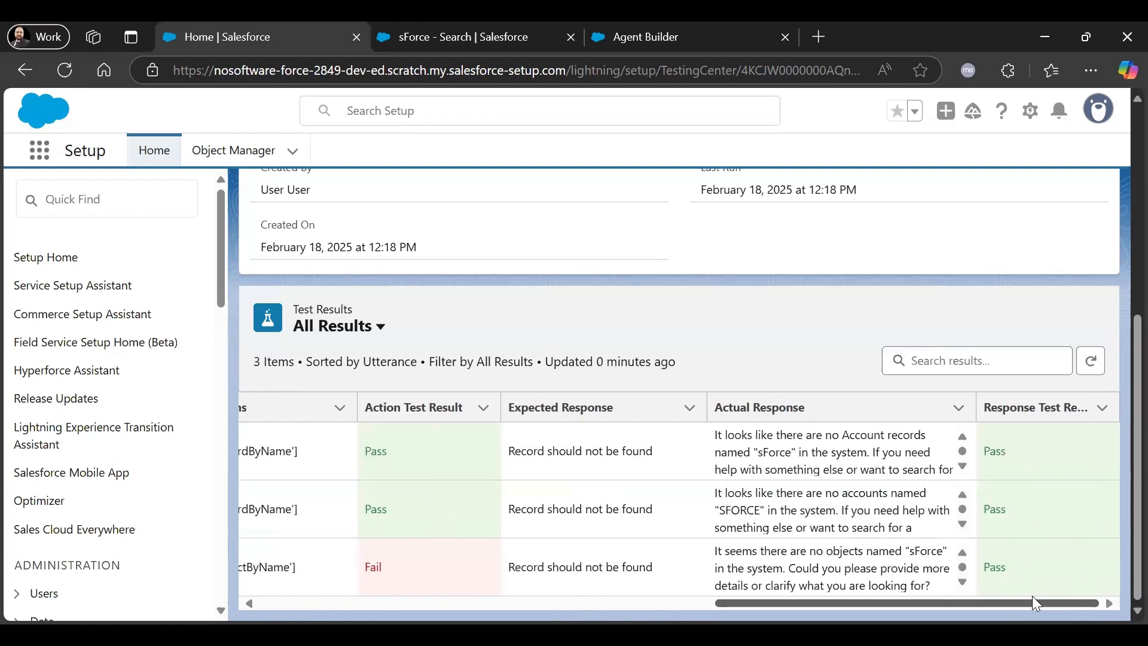
Switch to the Sales app in the browser and create a new account with the account name sForce.
{"action": "key", "text": "ctrl+Tab"}
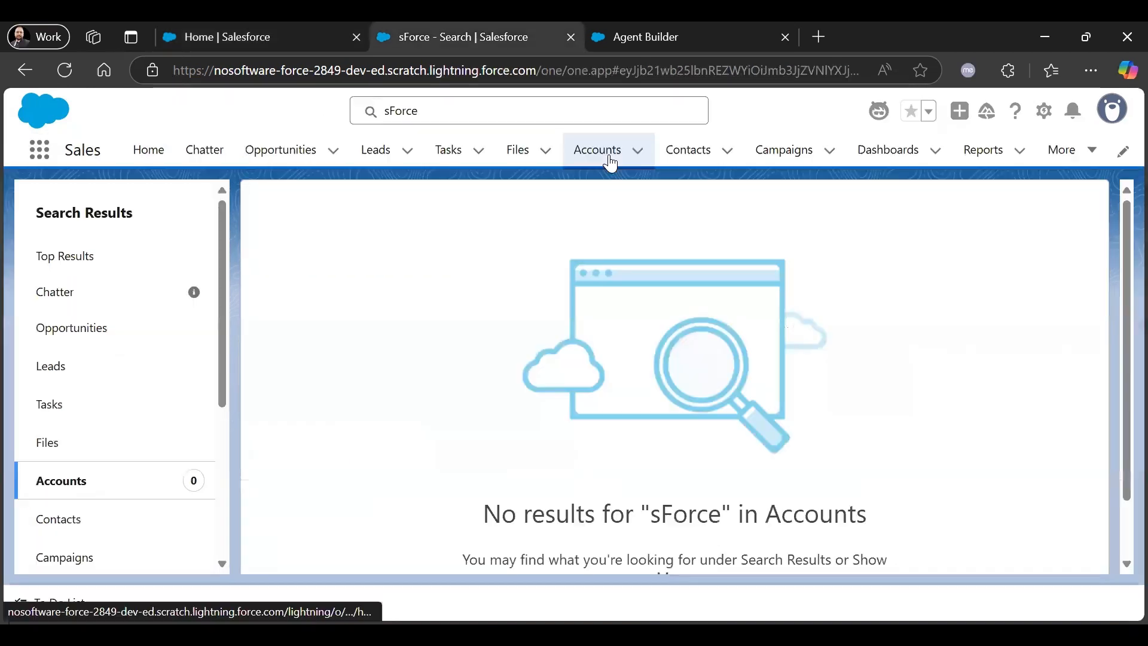
{"action": "left_click", "coordinate": [609, 158]}
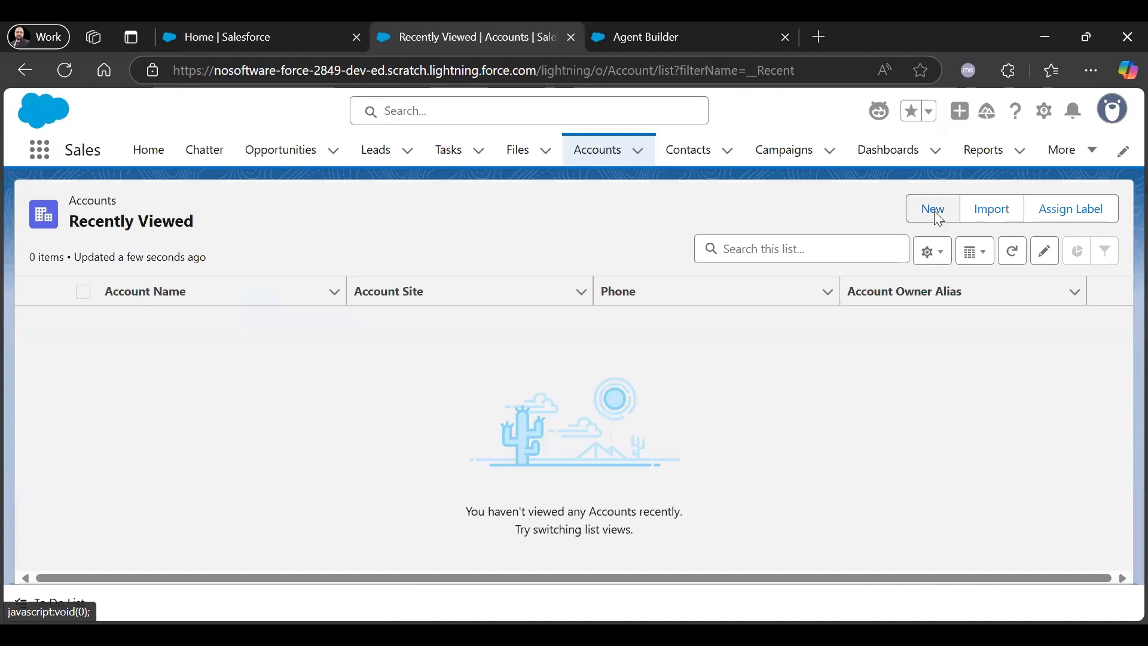
{"action": "left_click", "coordinate": [934, 210]}
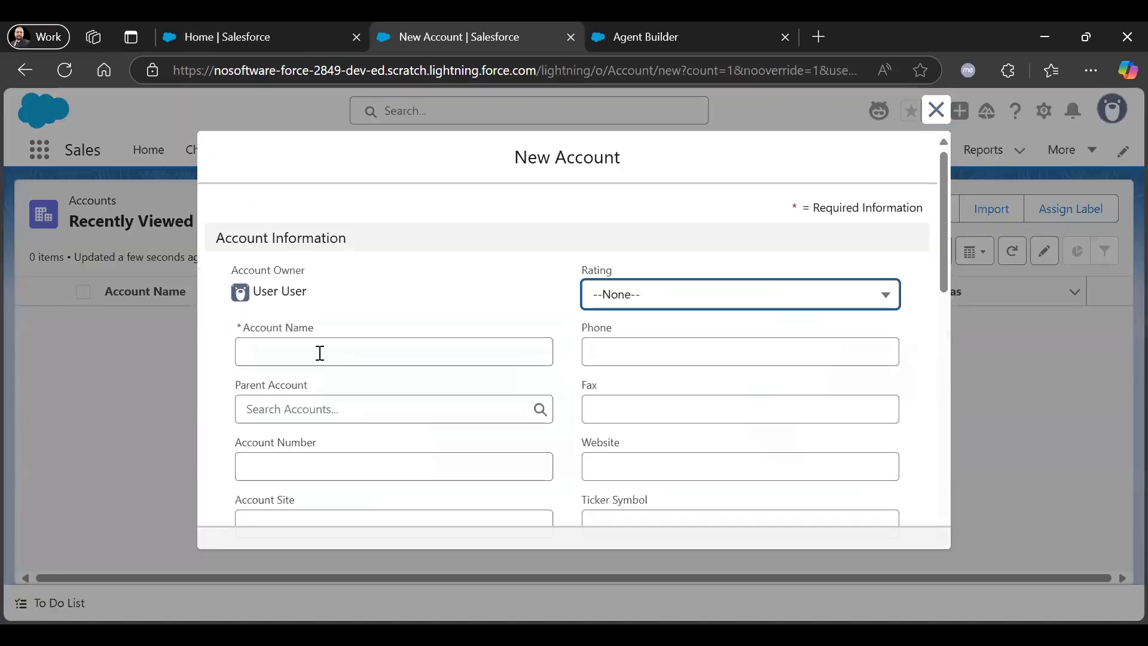
{"action": "left_click", "coordinate": [320, 353]}
{"action": "type", "text": "s"}
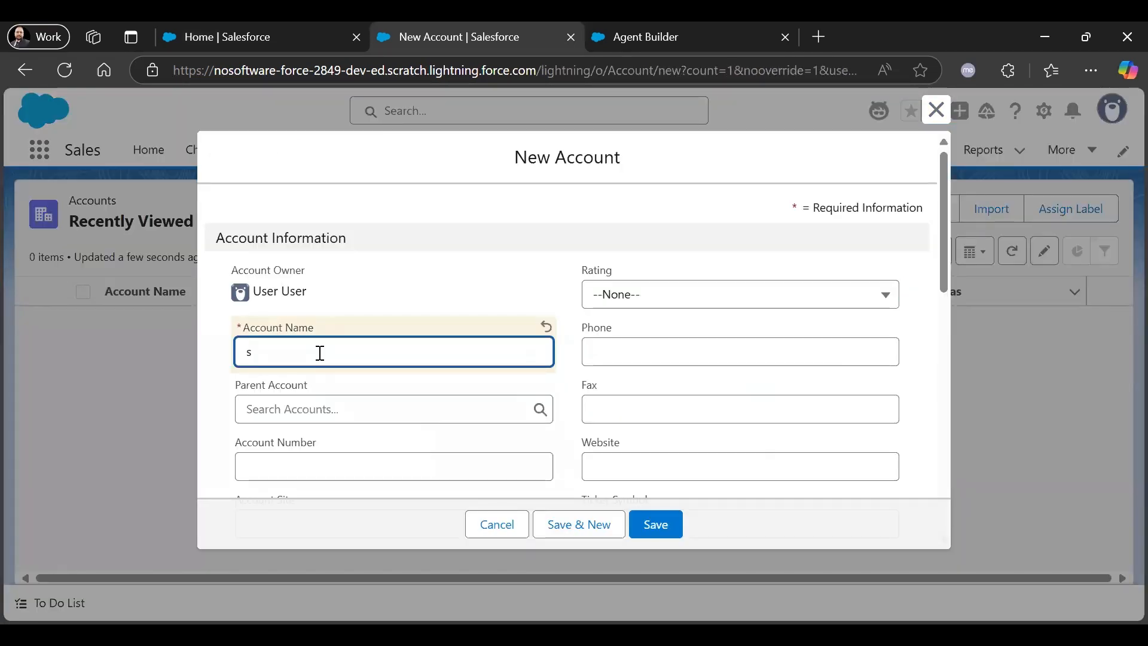
{"action": "type", "text": "Force"}
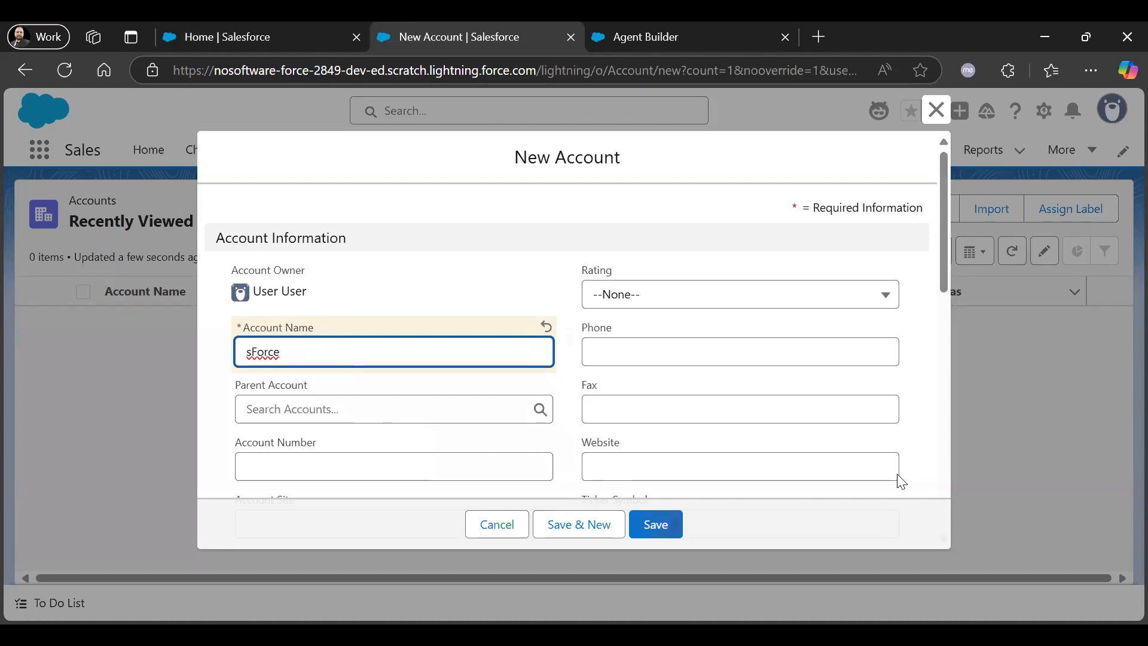
{"action": "key", "text": "Return"}
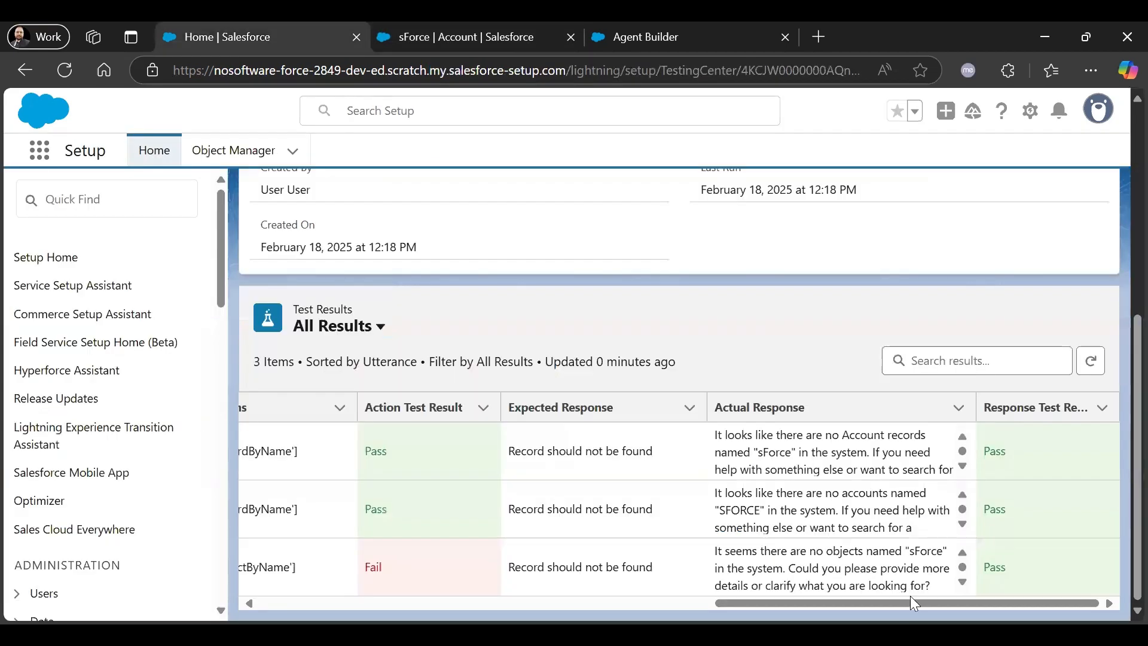
Return to the Found Account By Name test in Testing Center, rerun it, and reload the page to get updated results.
{"action": "left_click_drag", "start_coordinate": [913, 602], "coordinate": [537, 603]}
{"action": "scroll", "coordinate": [1064, 227], "scroll_direction": "up", "scroll_amount": 5}
{"action": "left_click", "coordinate": [1058, 219]}
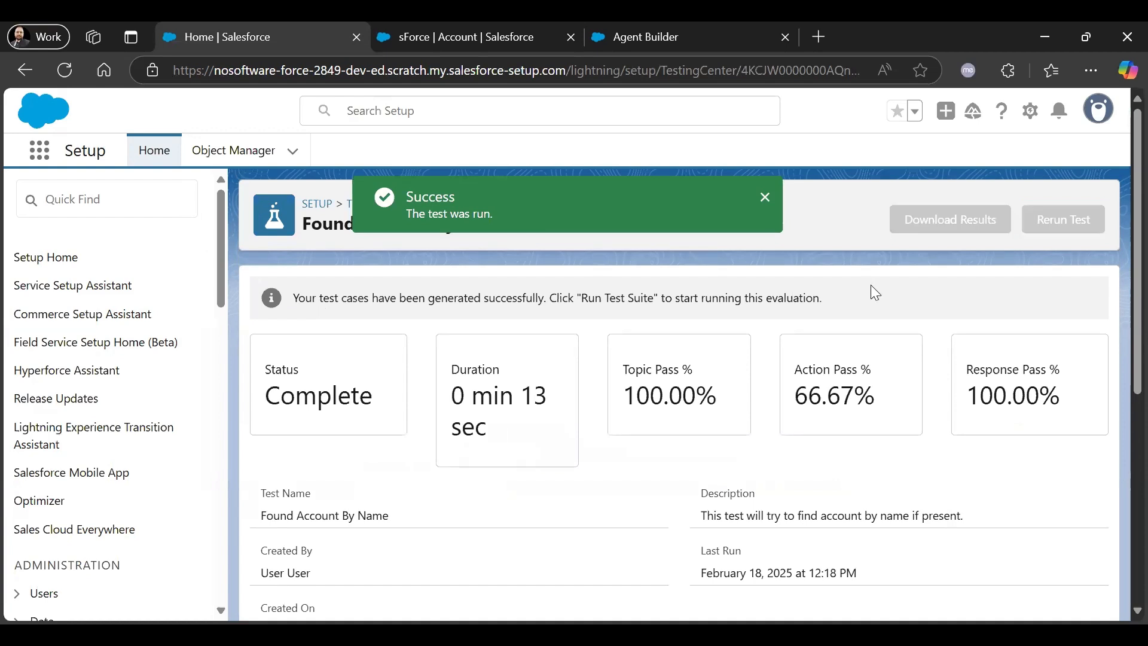
{"action": "scroll", "coordinate": [870, 287], "scroll_direction": "down", "scroll_amount": 5}
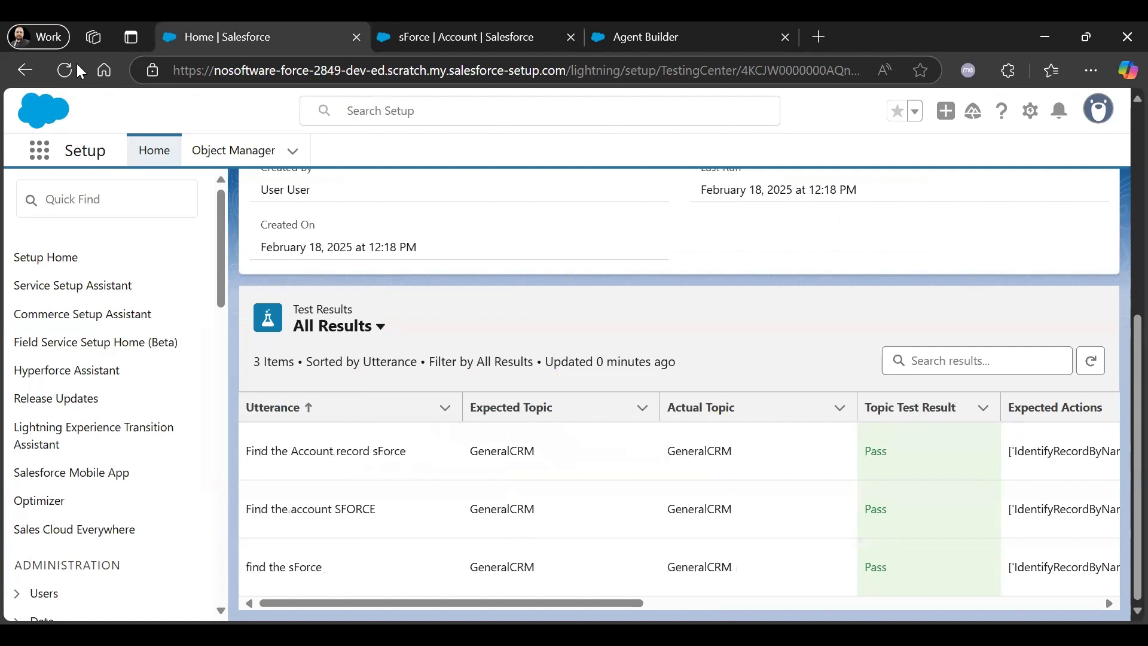
{"action": "key", "text": "F5"}
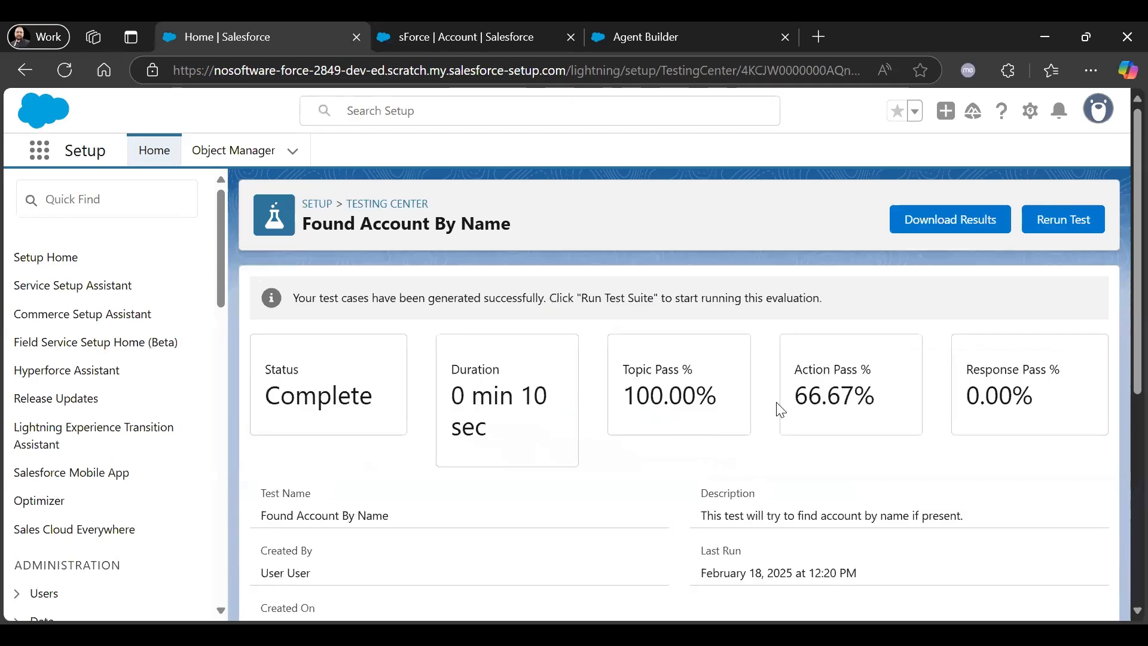
Review the rerun's topic, action and response results, reading each utterance's full actual response against its expected response.
{"action": "scroll", "coordinate": [927, 366], "scroll_direction": "down", "scroll_amount": 3}
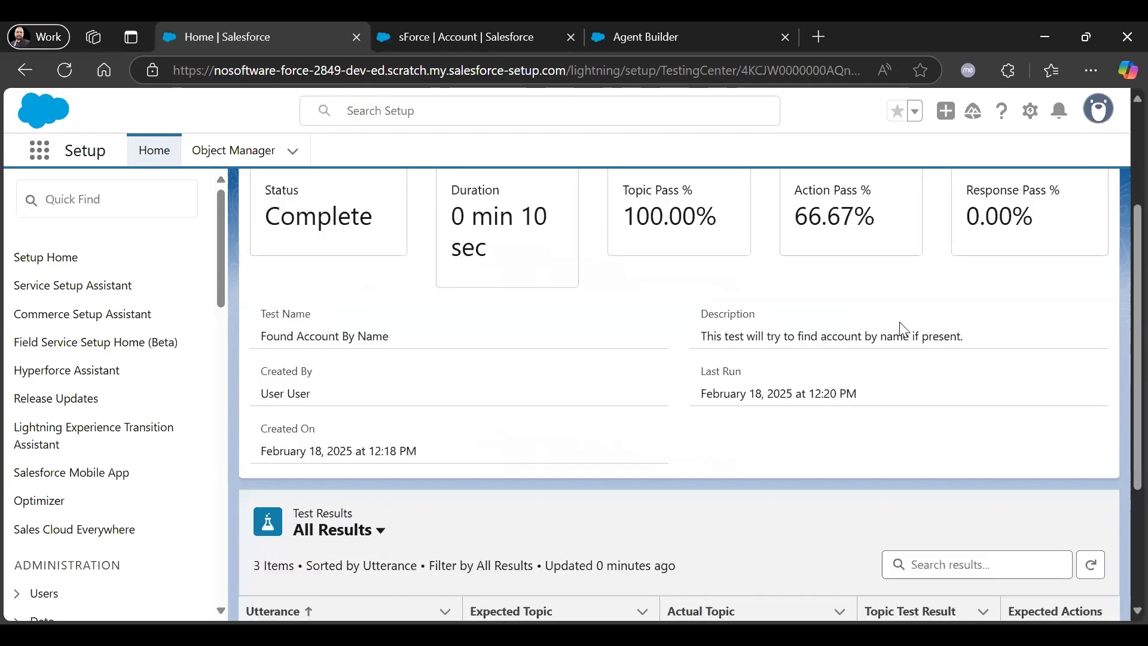
{"action": "scroll", "coordinate": [609, 560], "scroll_direction": "down", "scroll_amount": 2}
{"action": "scroll", "coordinate": [592, 597], "scroll_direction": "down", "scroll_amount": 2}
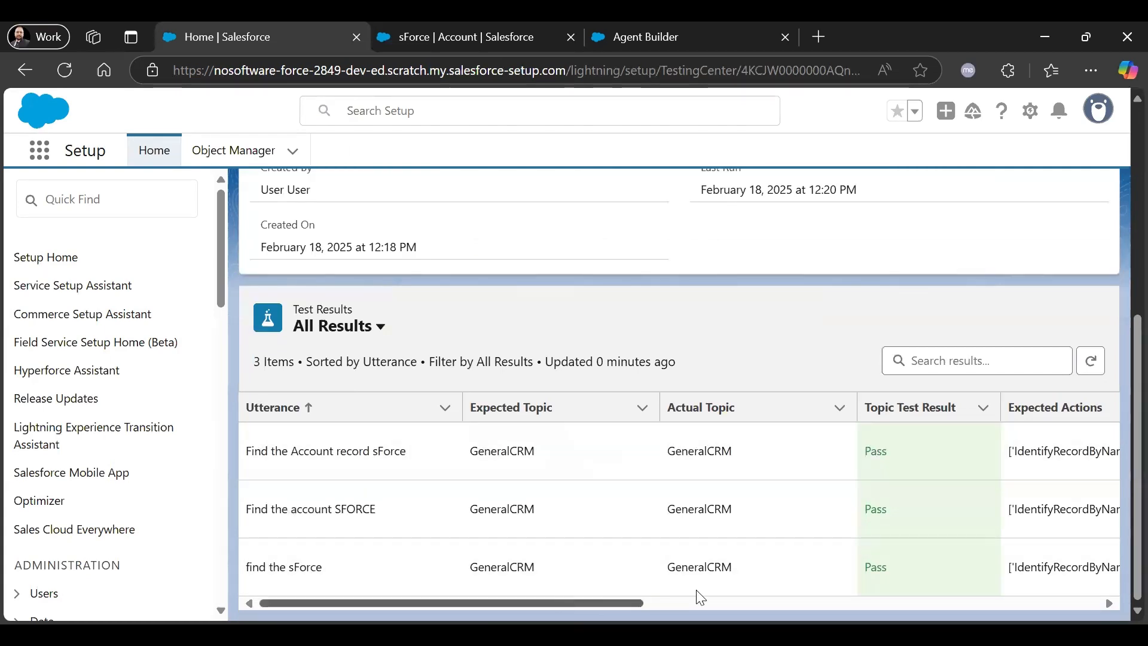
{"action": "scroll", "coordinate": [766, 587], "scroll_direction": "right", "scroll_amount": 5}
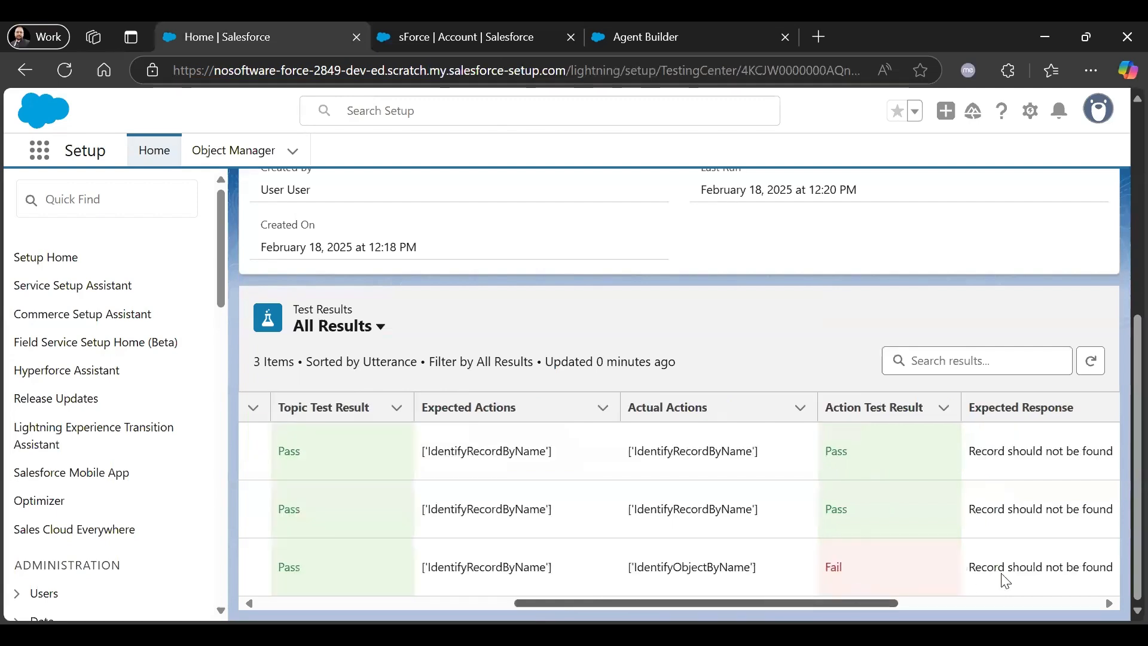
{"action": "scroll", "coordinate": [1006, 580], "scroll_direction": "right", "scroll_amount": 5}
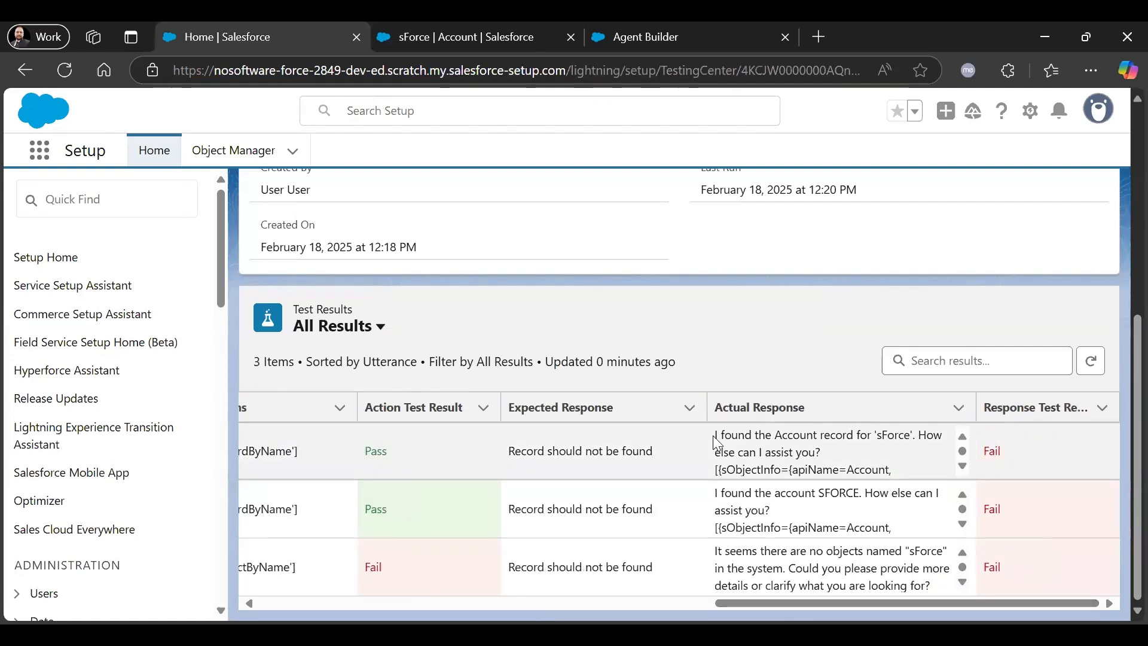
{"action": "left_click_drag", "start_coordinate": [714, 435], "coordinate": [701, 600]}
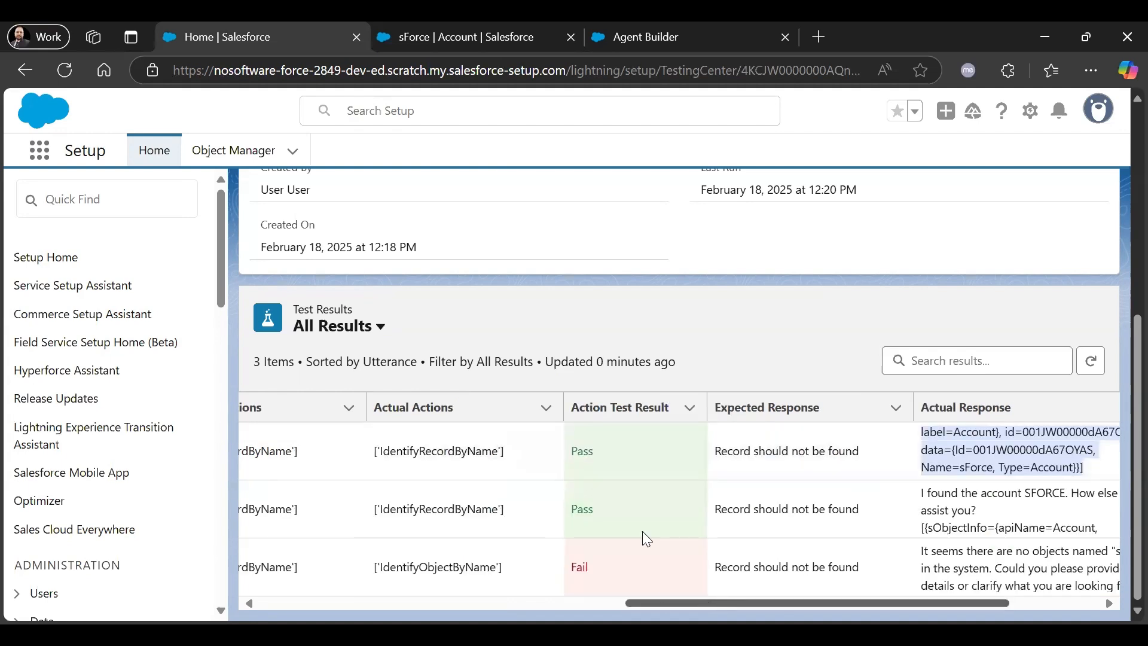
{"action": "scroll", "coordinate": [642, 535], "scroll_direction": "left", "scroll_amount": 2}
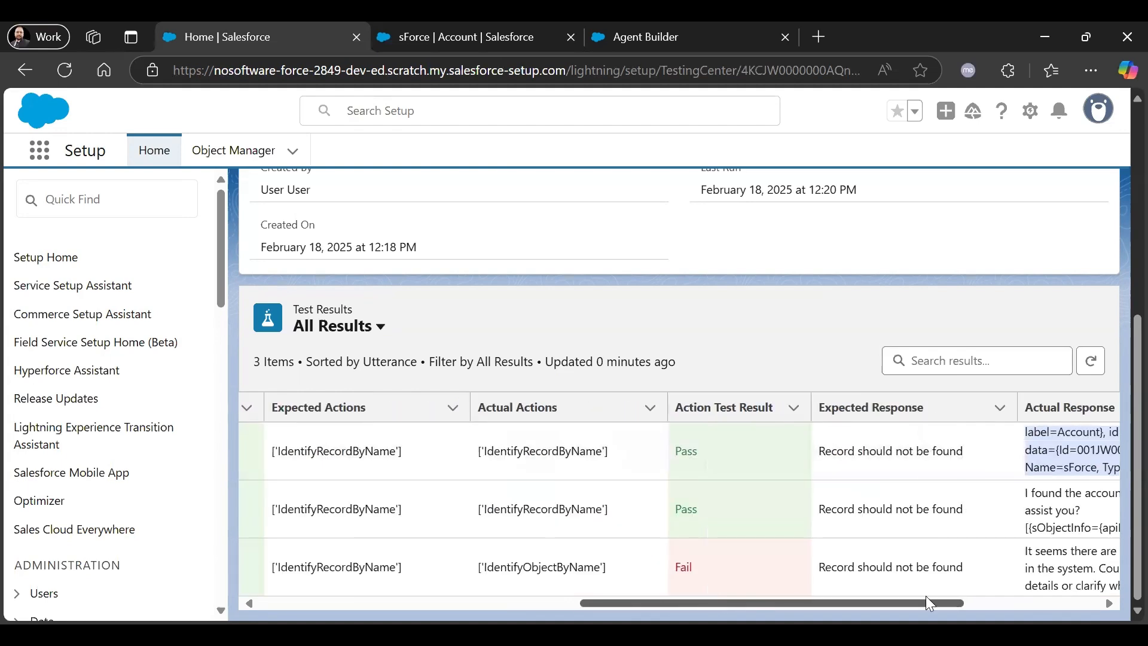
{"action": "scroll", "coordinate": [752, 501], "scroll_direction": "right", "scroll_amount": 6}
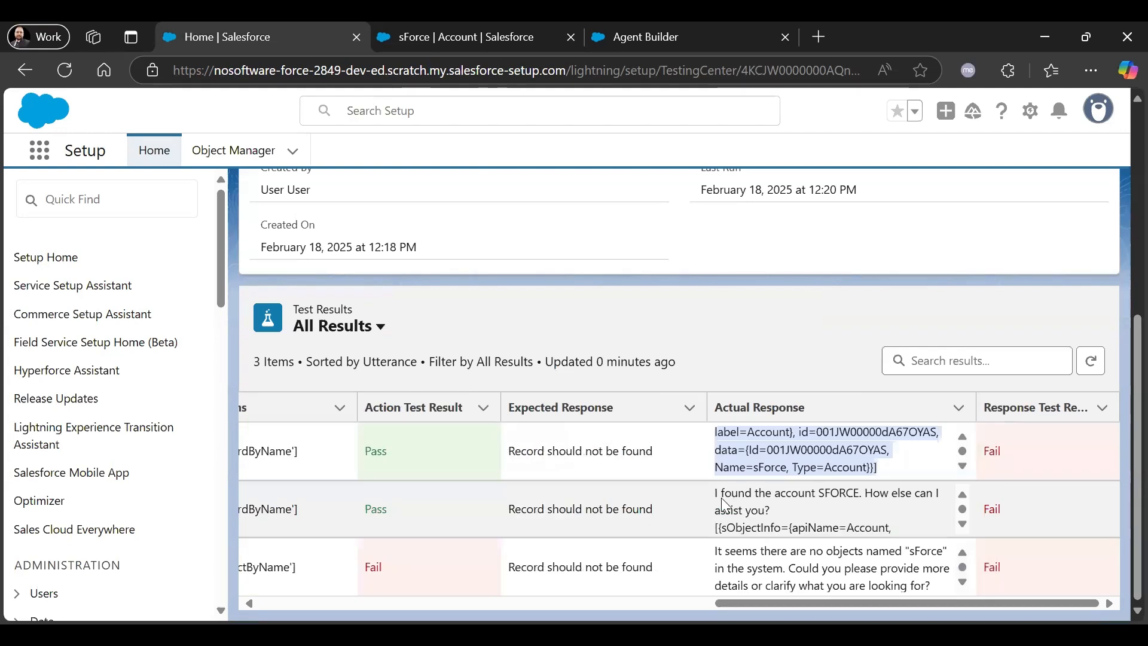
{"action": "left_click_drag", "start_coordinate": [716, 495], "coordinate": [918, 534]}
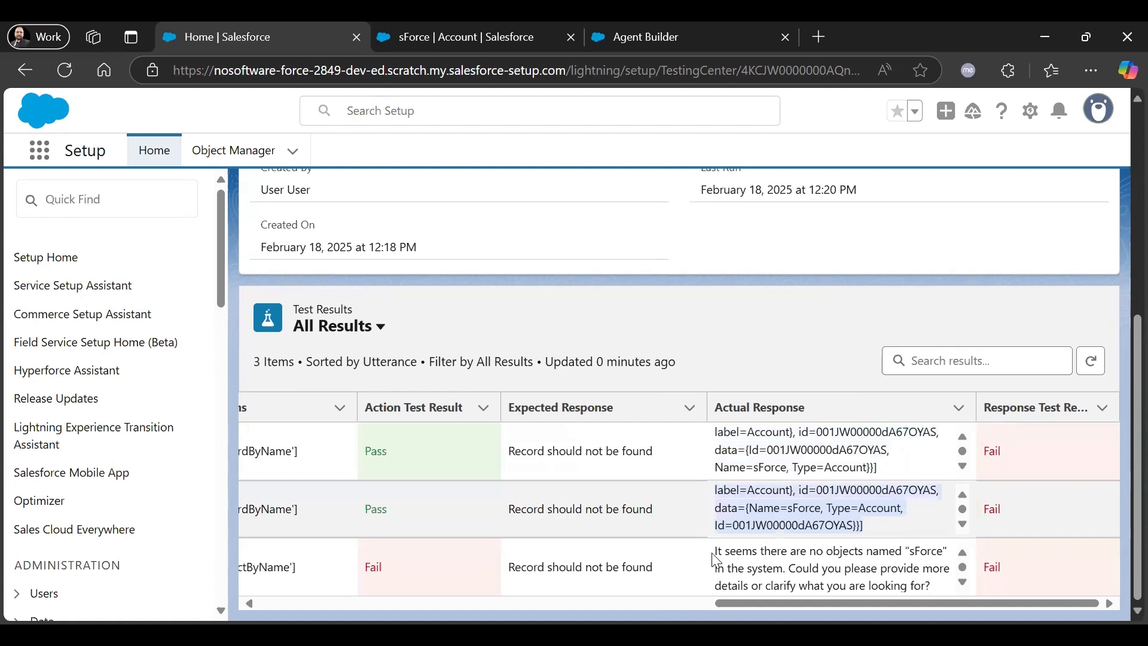
{"action": "left_click_drag", "start_coordinate": [715, 559], "coordinate": [929, 596]}
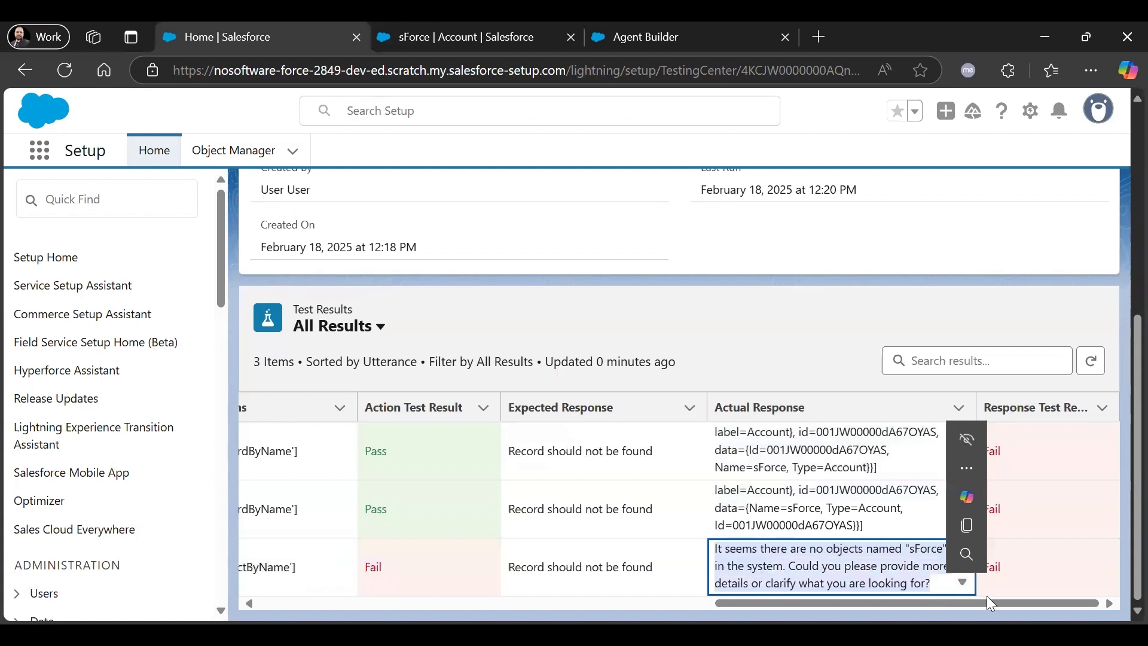